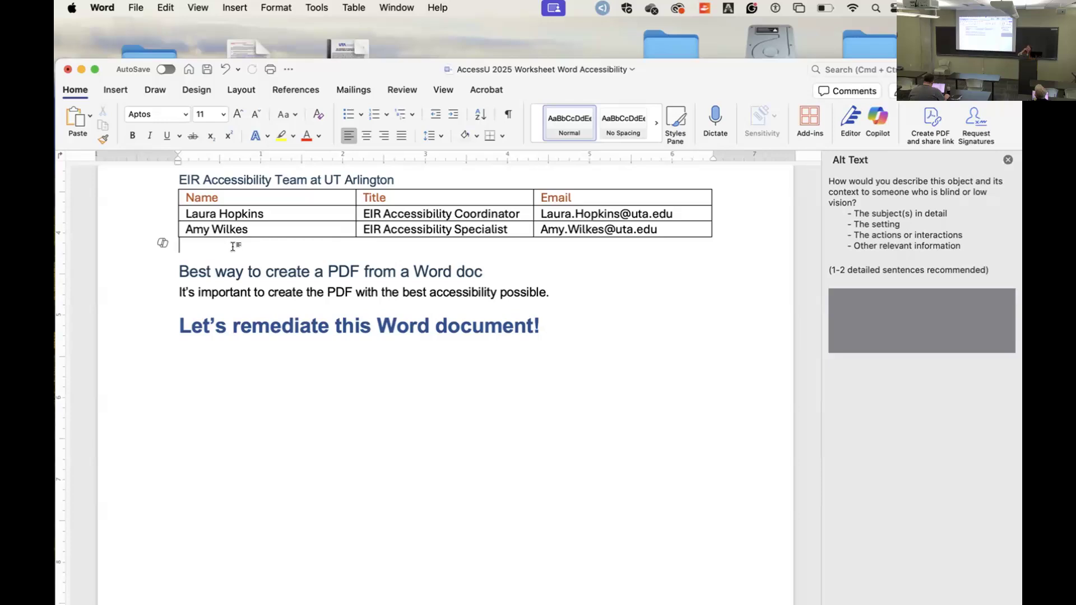
- Examine the design and layout options available for the EIR Accessibility Team table
left_click(287, 202)
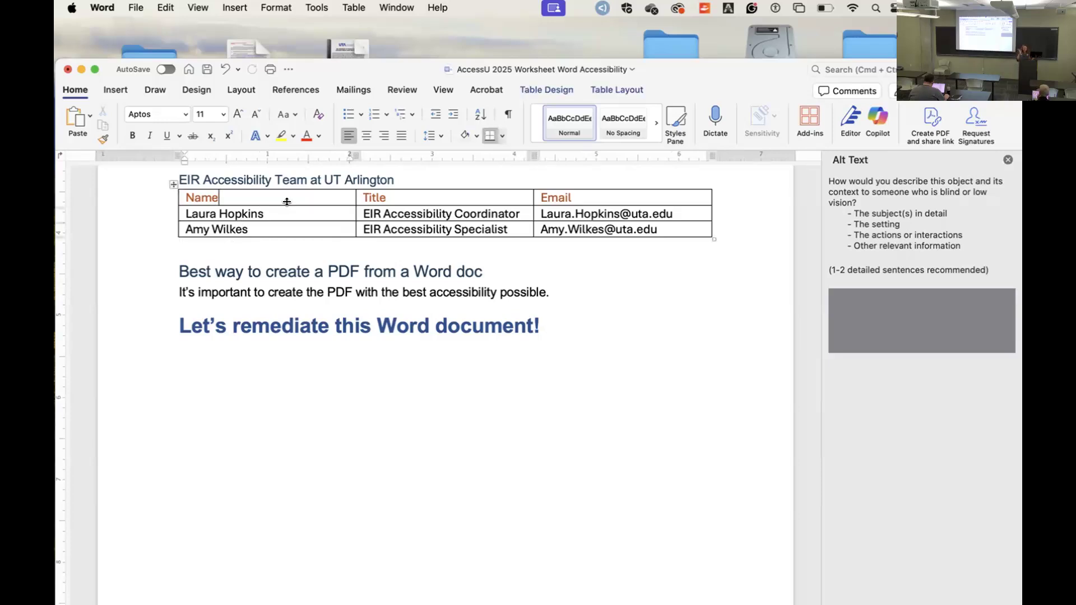
left_click(544, 88)
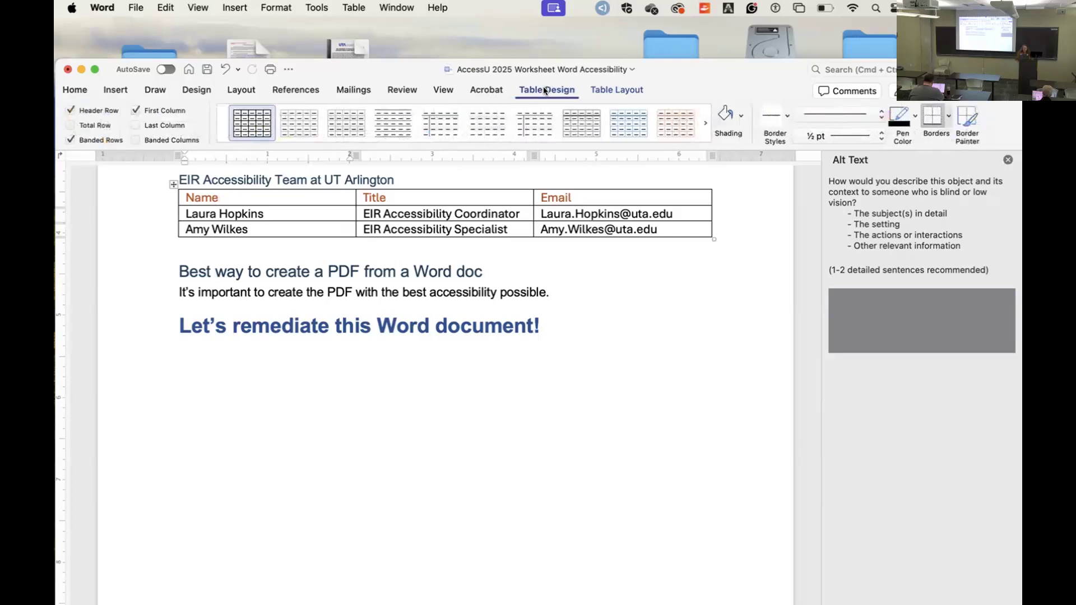
left_click(600, 88)
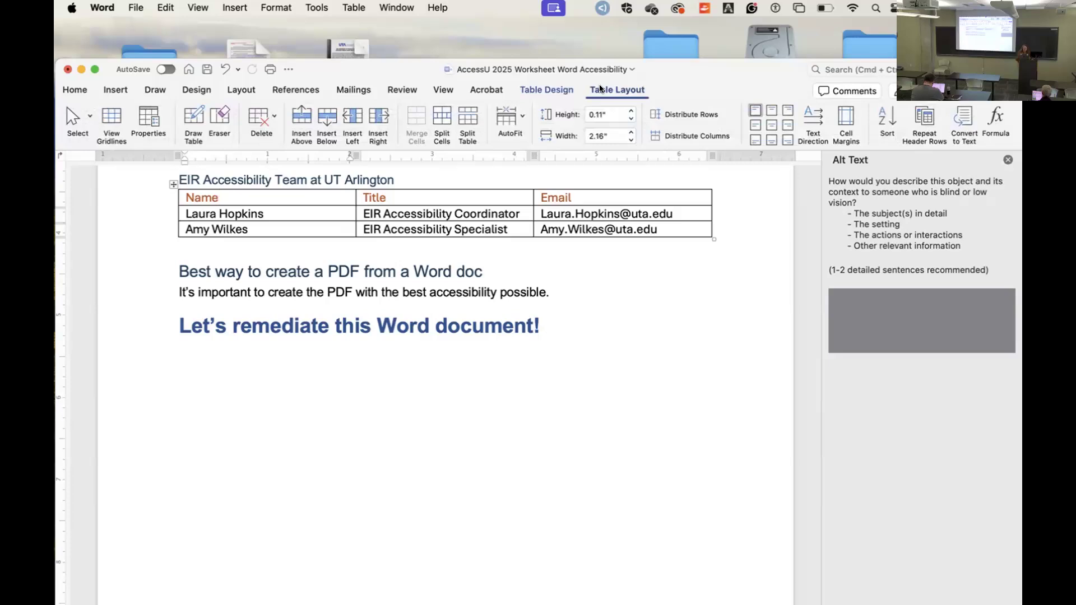
left_click(551, 88)
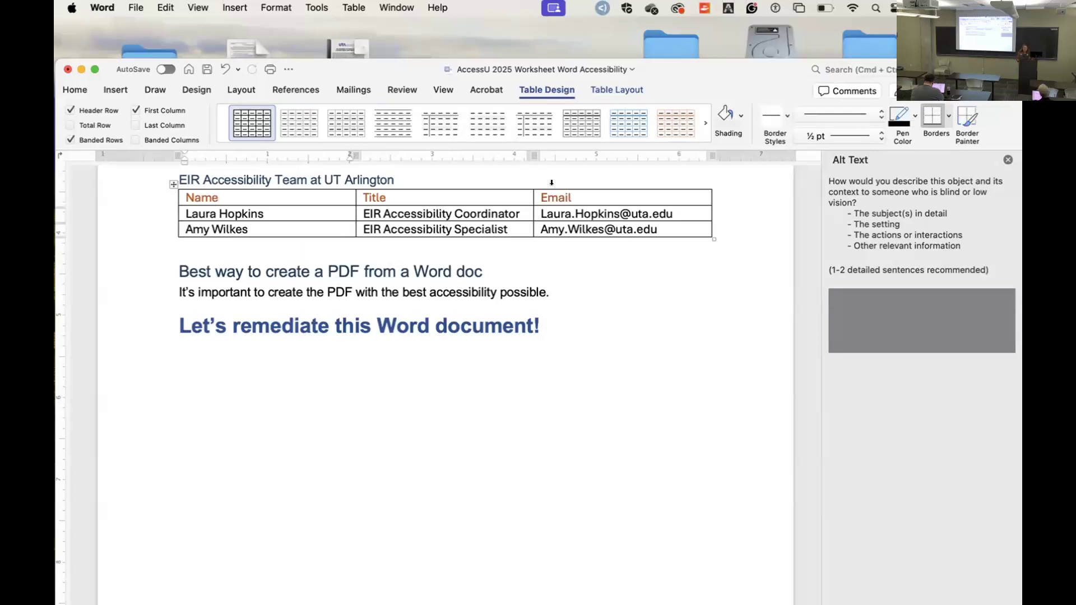
- Select the whole team table, review the alt text title and description fields in its properties, and close them
left_click(168, 183)
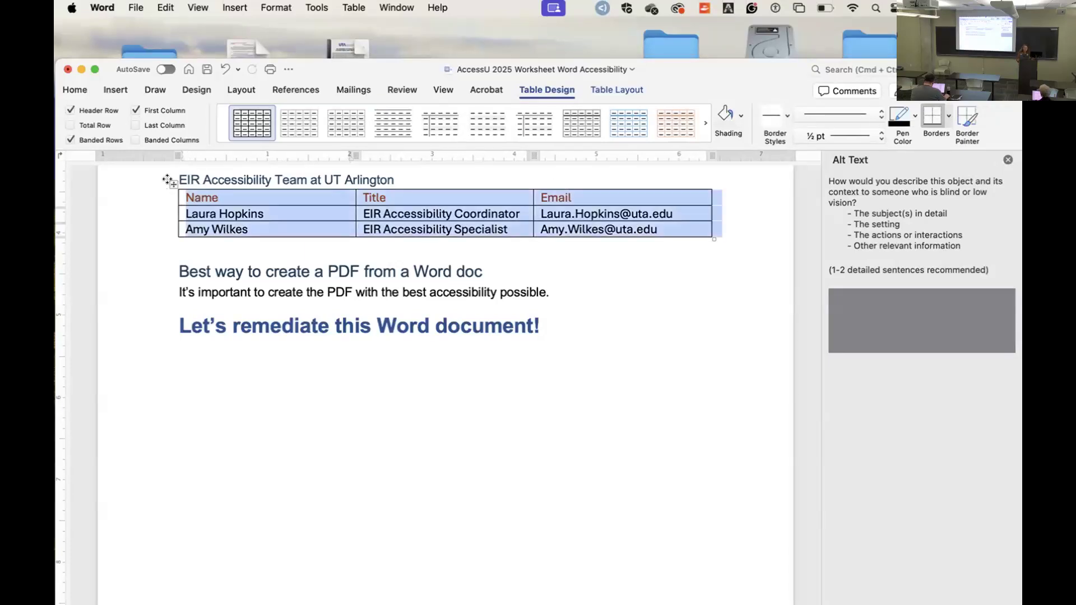
right_click(168, 183)
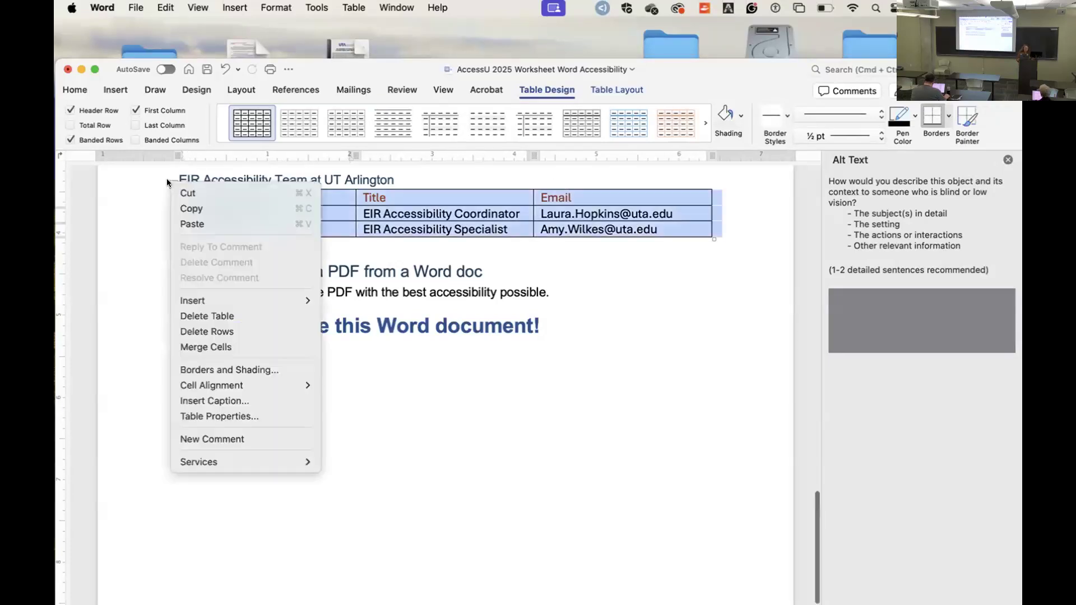
left_click(217, 417)
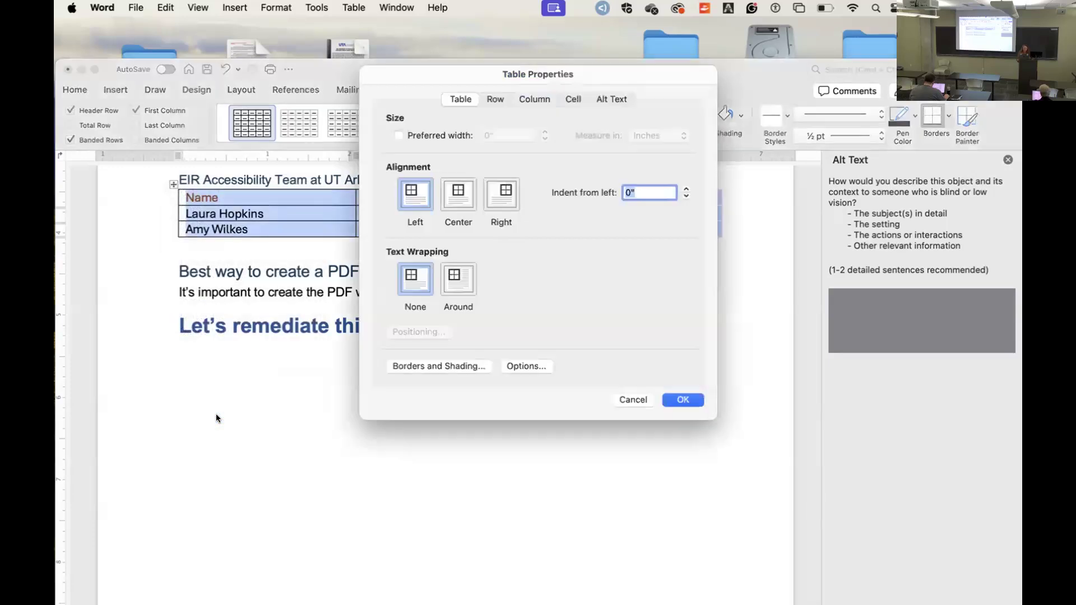
left_click(601, 99)
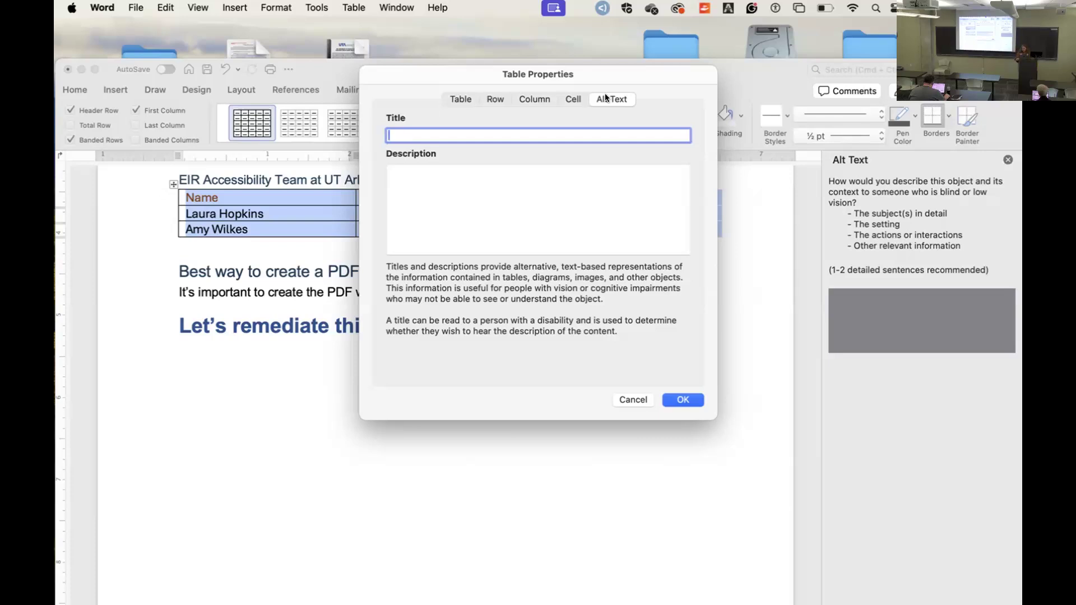
left_click(679, 399)
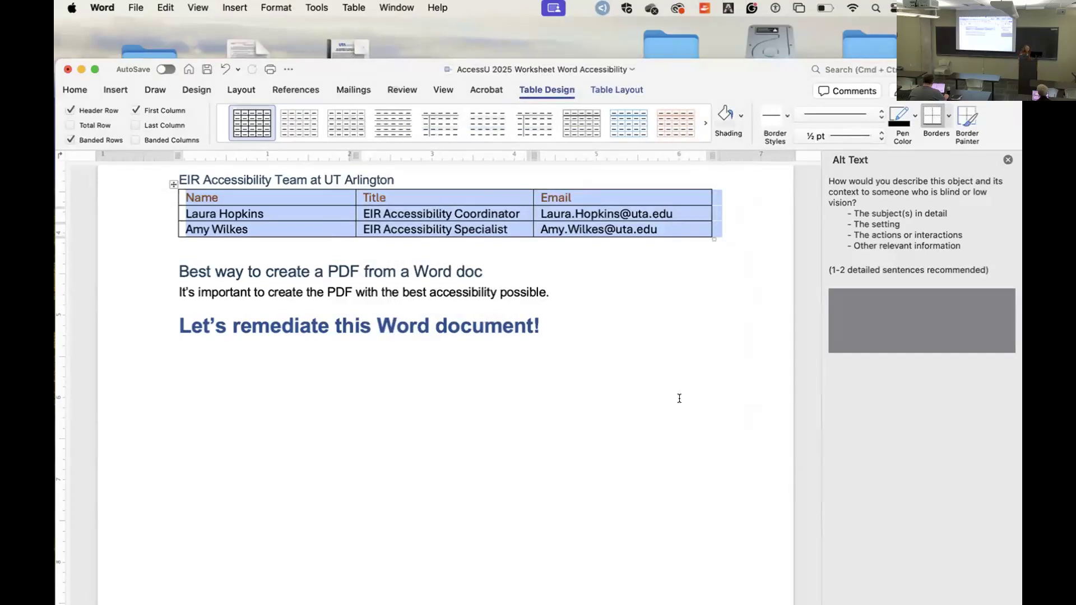
left_click(679, 399)
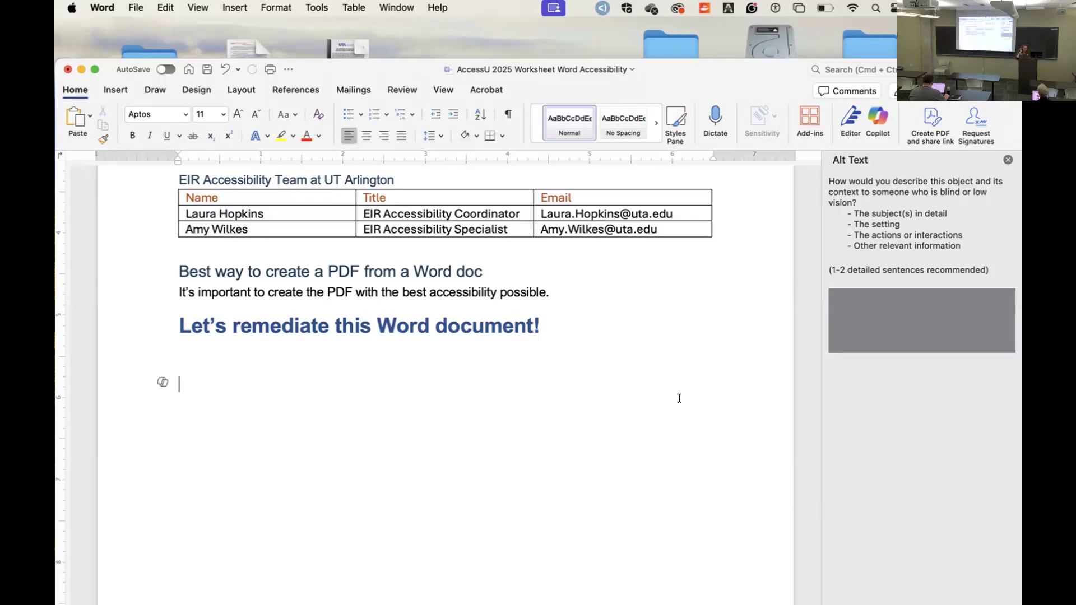
- Change the font color of the table's header row to a dark blue theme color and close the Alt Text pane
left_click_drag(589, 199, 342, 195)
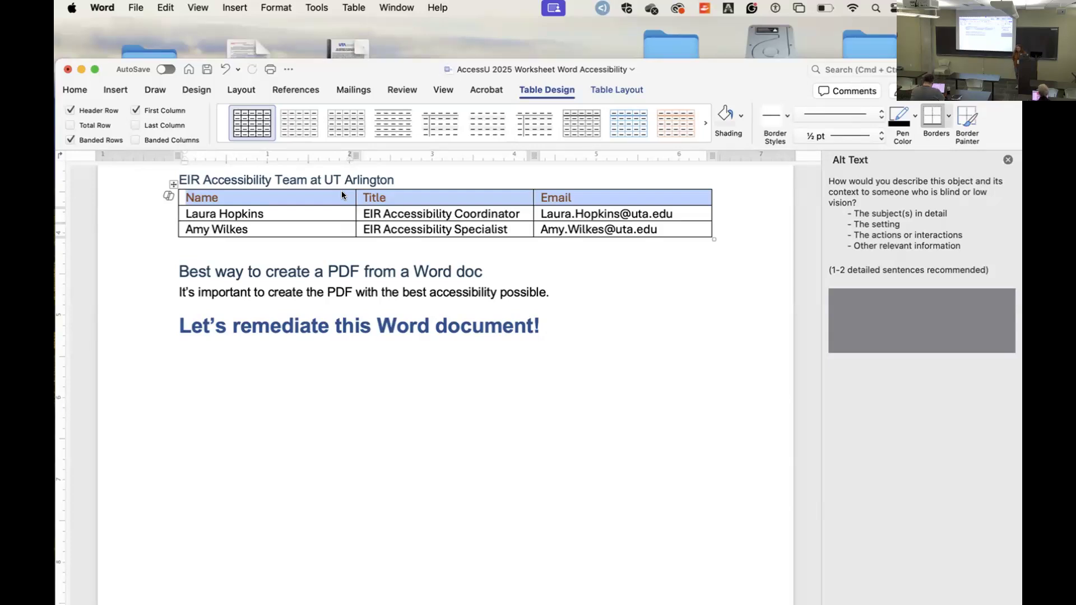
left_click(75, 90)
left_click(319, 135)
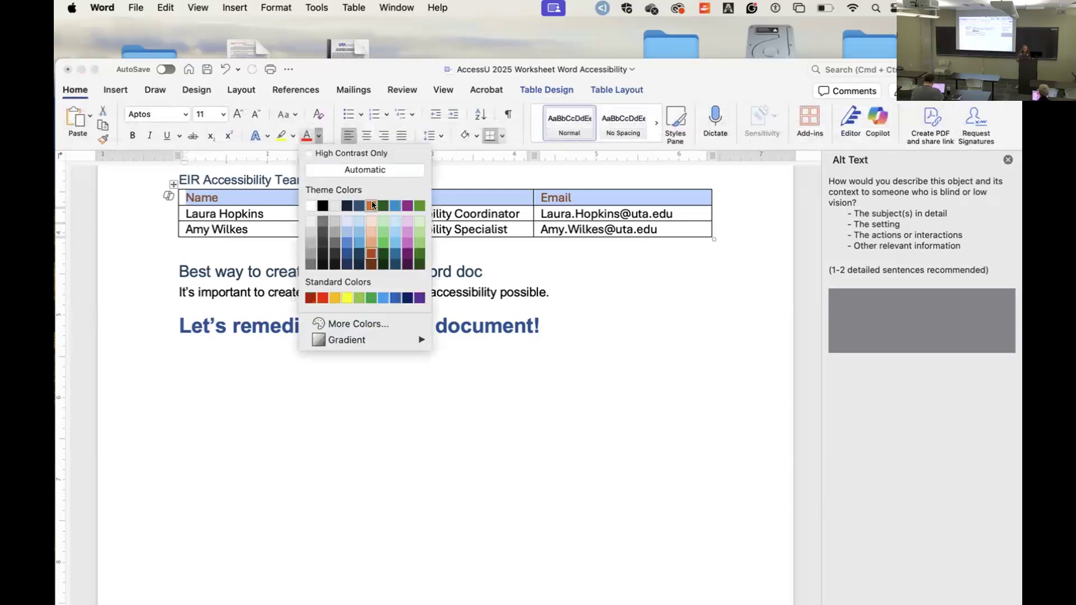
left_click(359, 258)
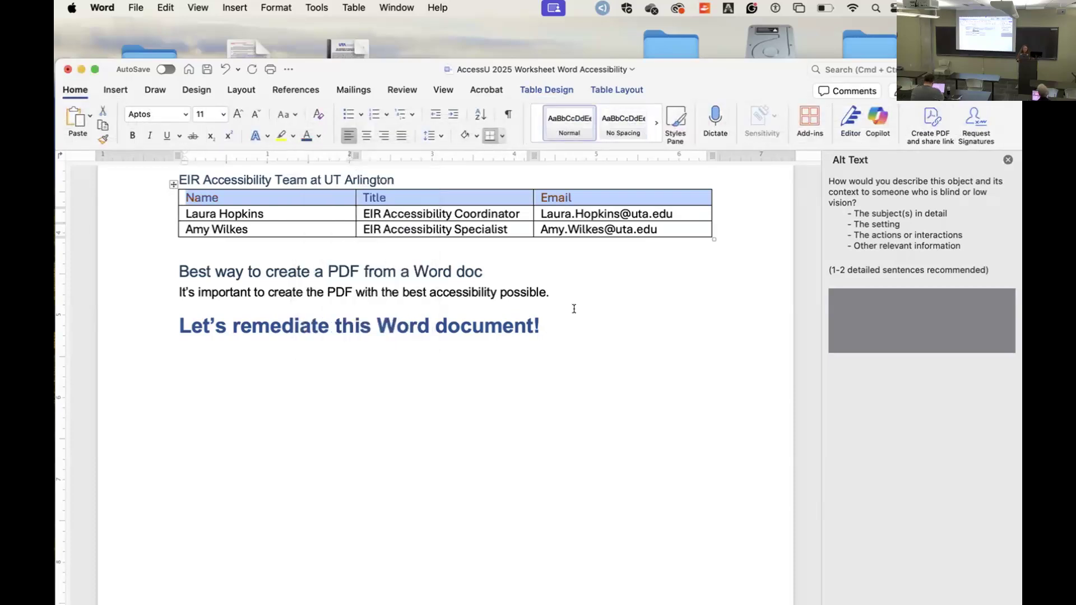
left_click(576, 310)
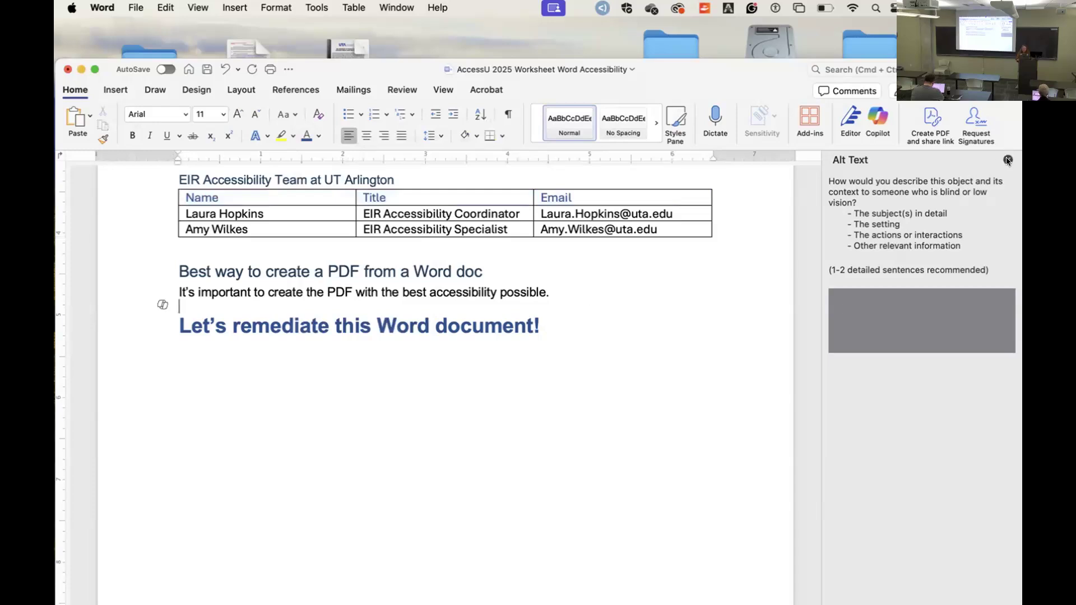
left_click(1008, 160)
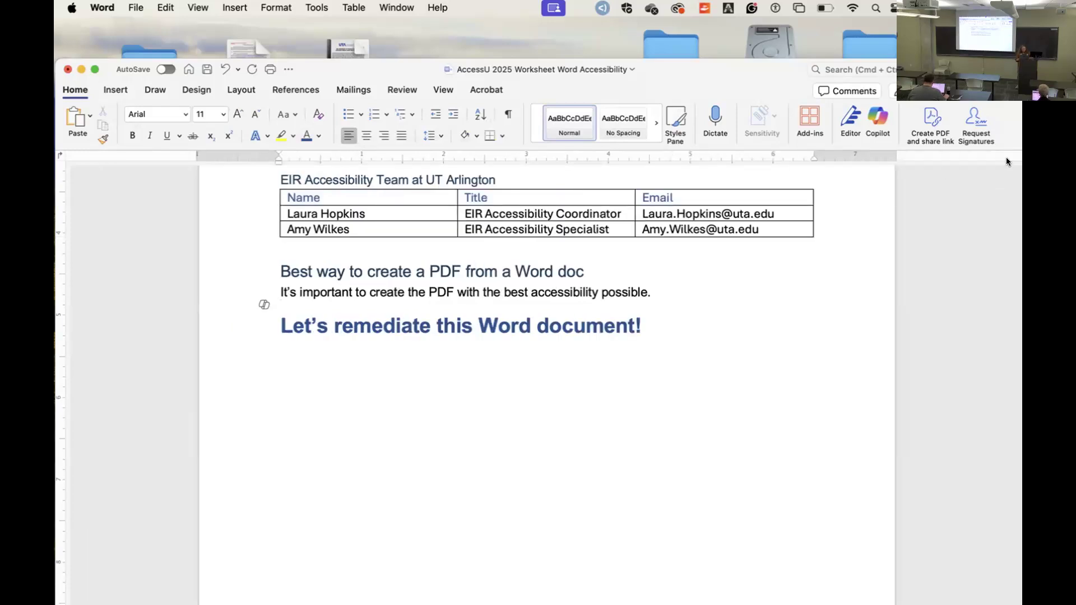
- Add the line "Visit us at uta.edu" on a new paragraph below the sentence about creating the PDF
key("Return")
type("Visit ")
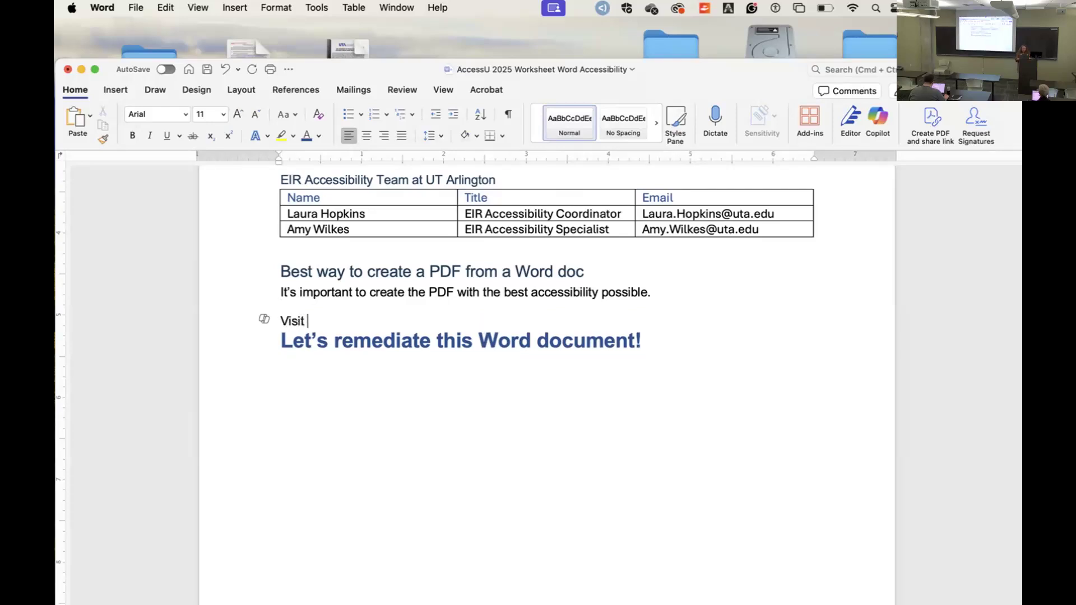
type("us at uta.edu")
key("Return")
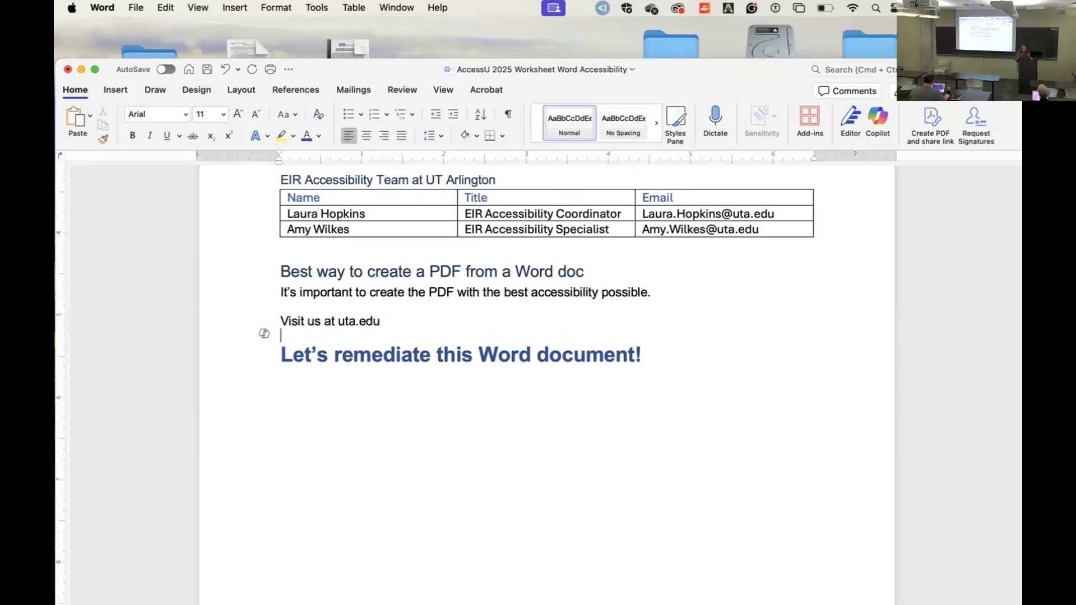
key("Left")
key("Left")
key("Left")
key("Left")
key("Left")
key("Left")
key("Left")
type("www.")
key("Right")
key("Right")
key("Right")
key("Right")
key("Right")
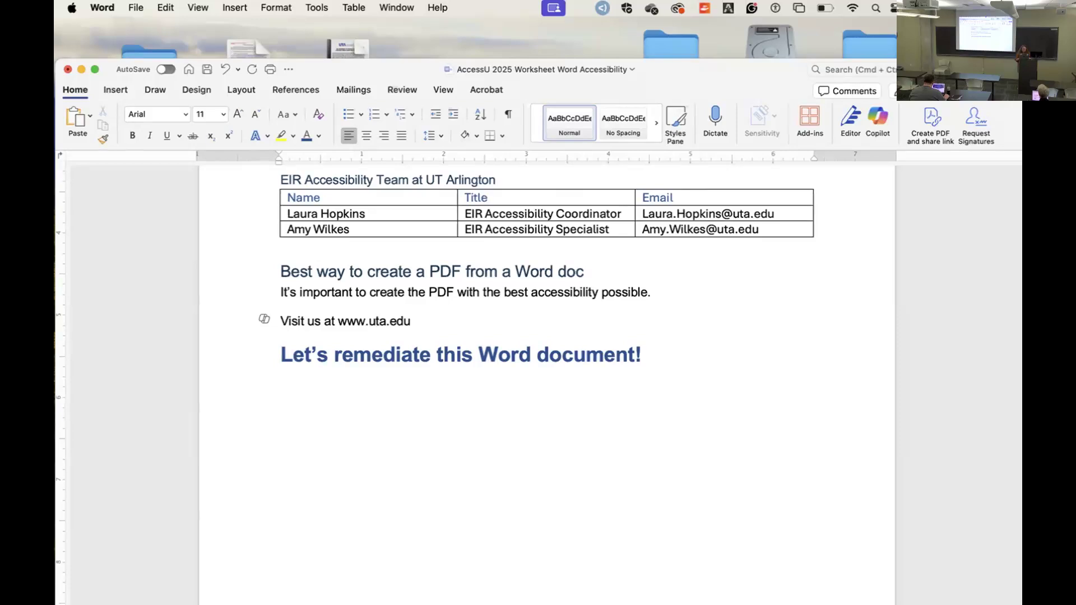
key("Right")
key("Right")
type("!")
key("Return")
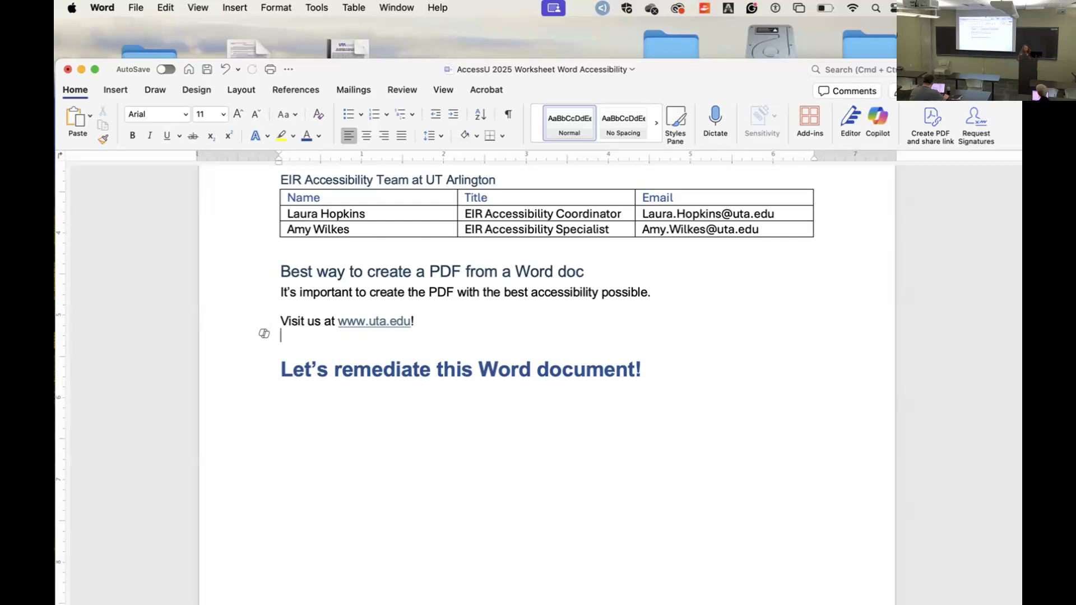
- Select part of the sentence about creating the PDF and examine the font color choices, including the High Contrast Only option
key("F11")
key("F11")
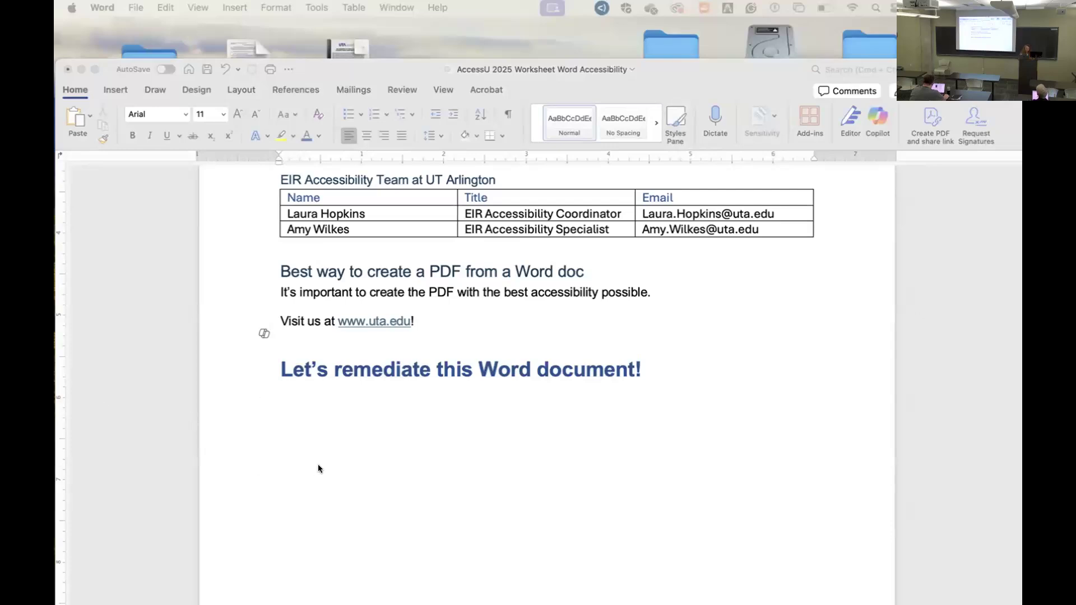
left_click(355, 292)
left_click_drag(355, 292, 530, 292)
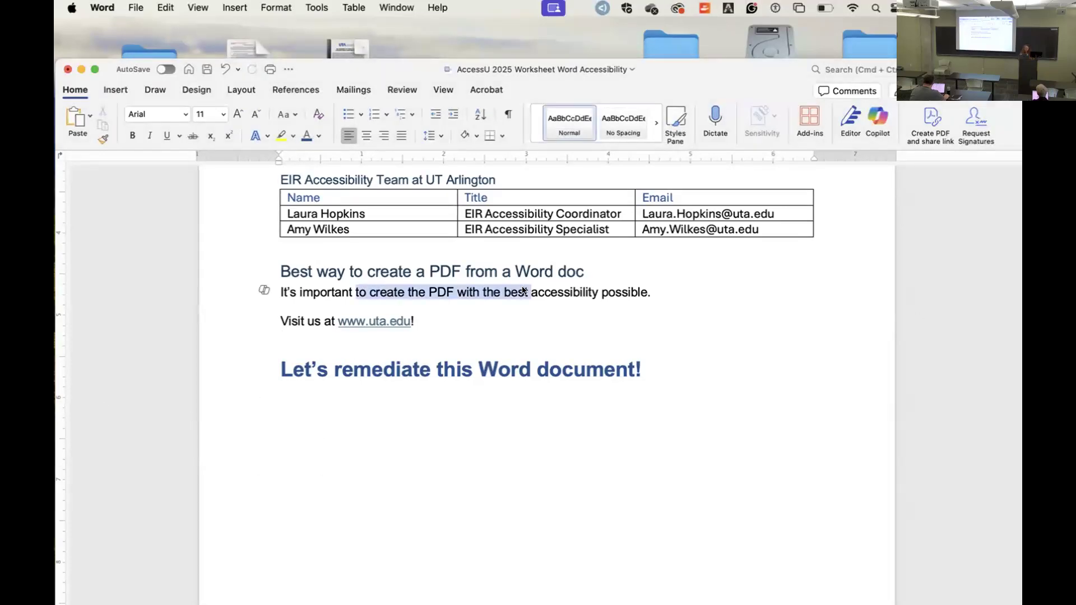
left_click(319, 137)
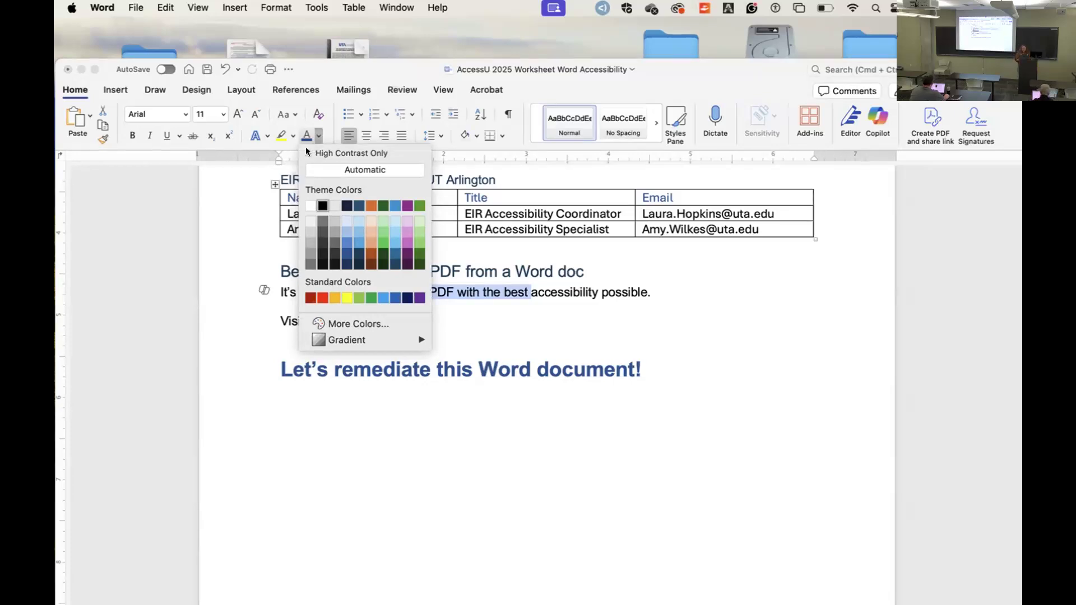
left_click(307, 152)
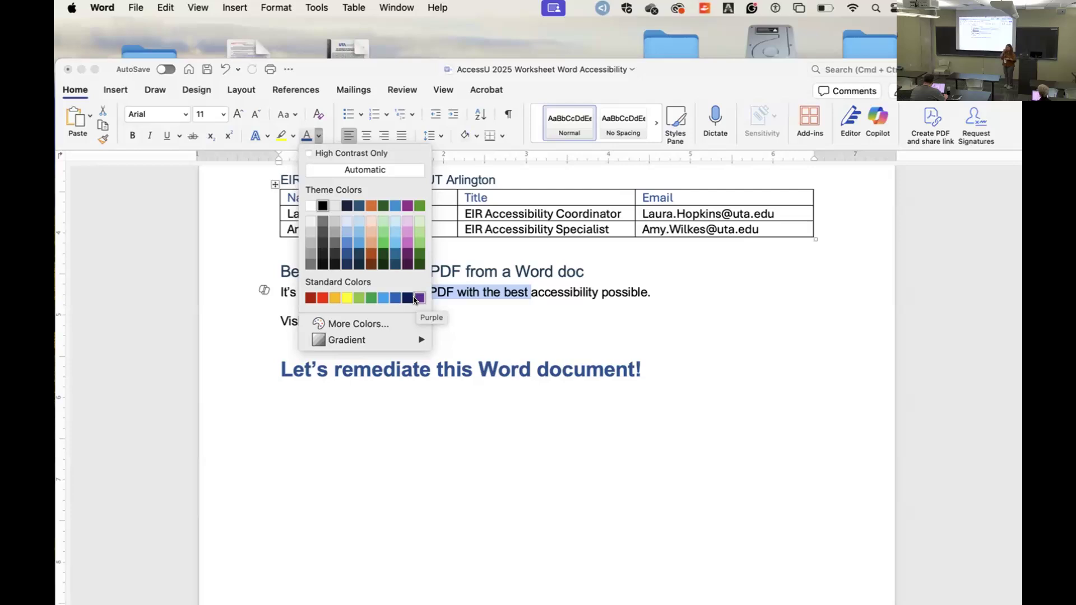
left_click(481, 321)
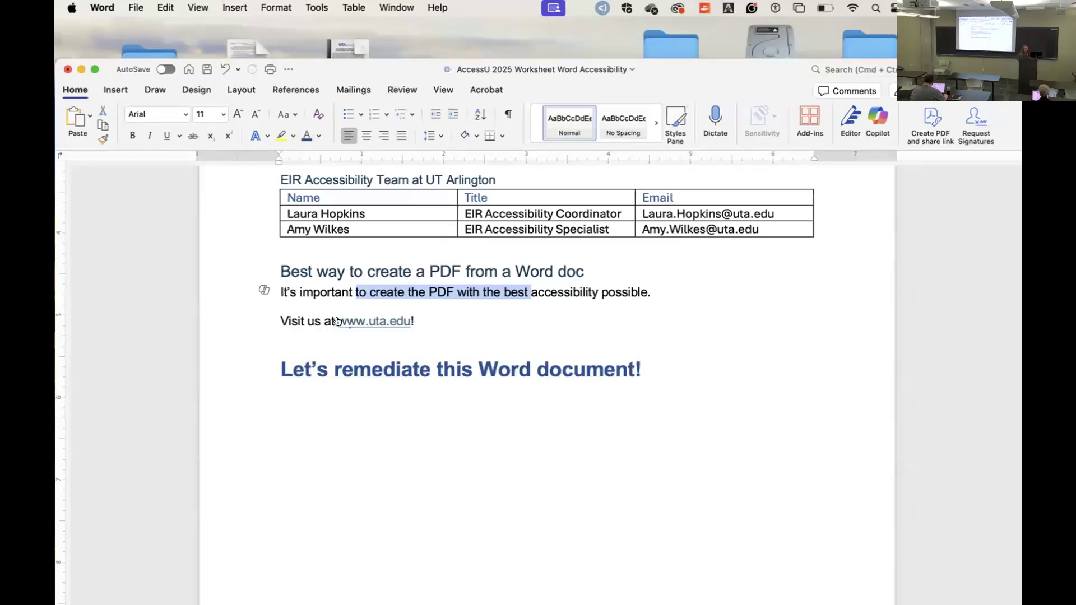
left_click_drag(336, 317, 411, 322)
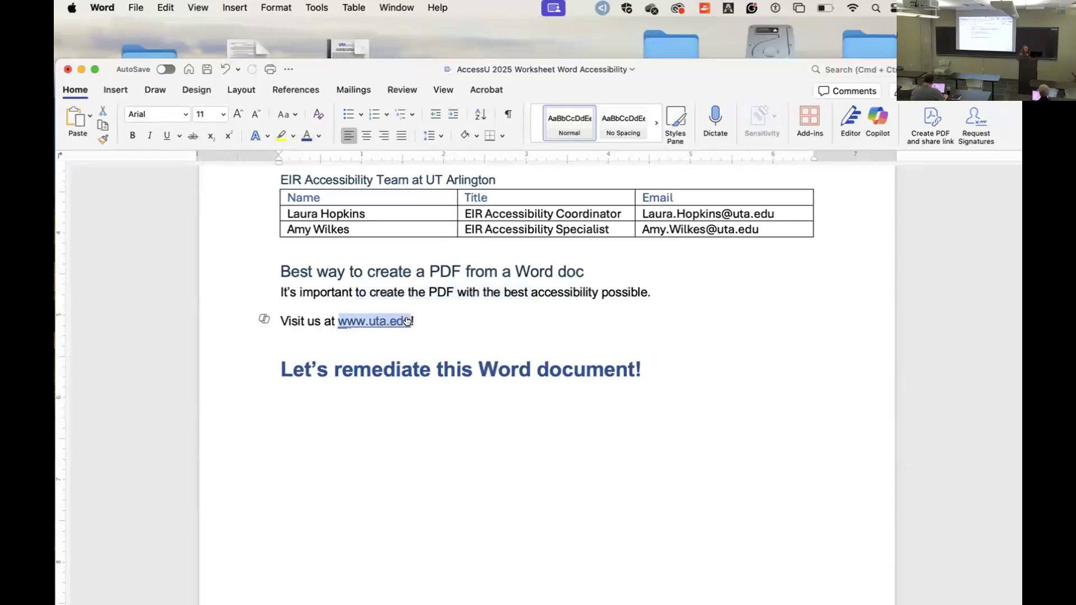
right_click(376, 321)
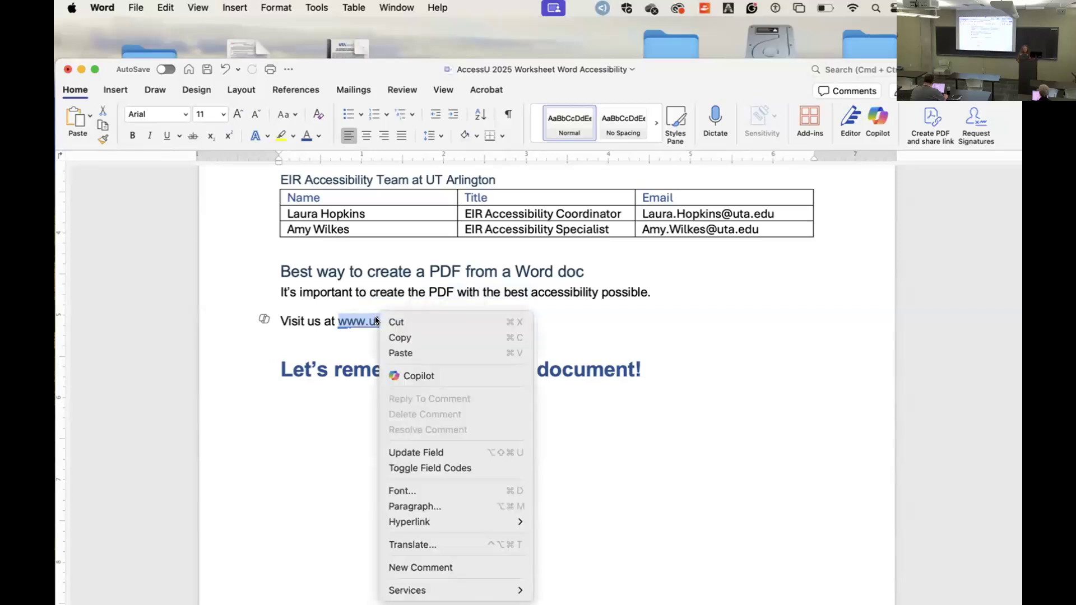
mouse_move(403, 519)
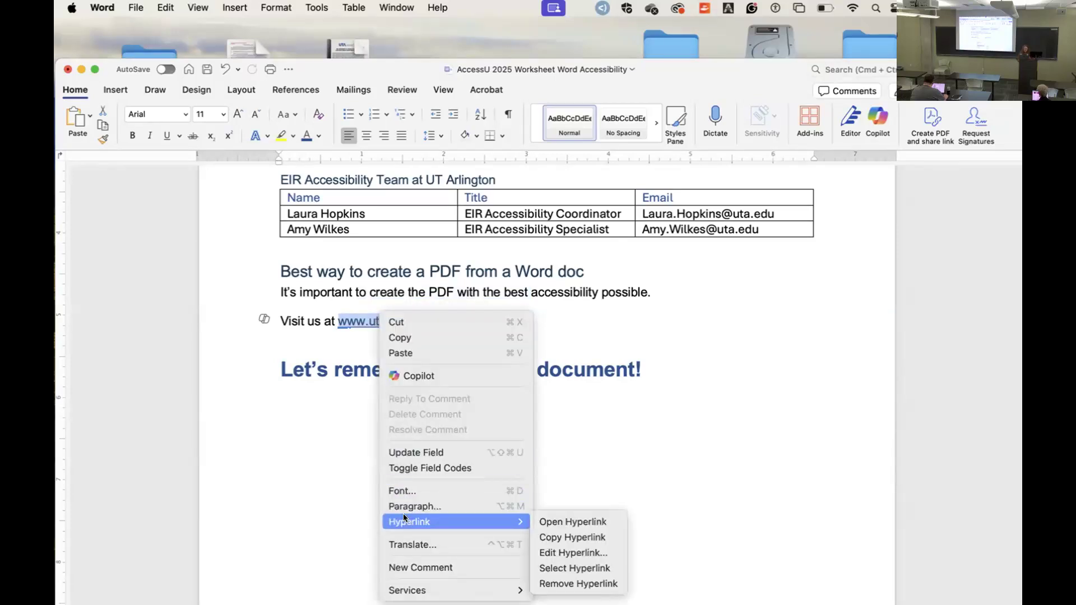
left_click(552, 554)
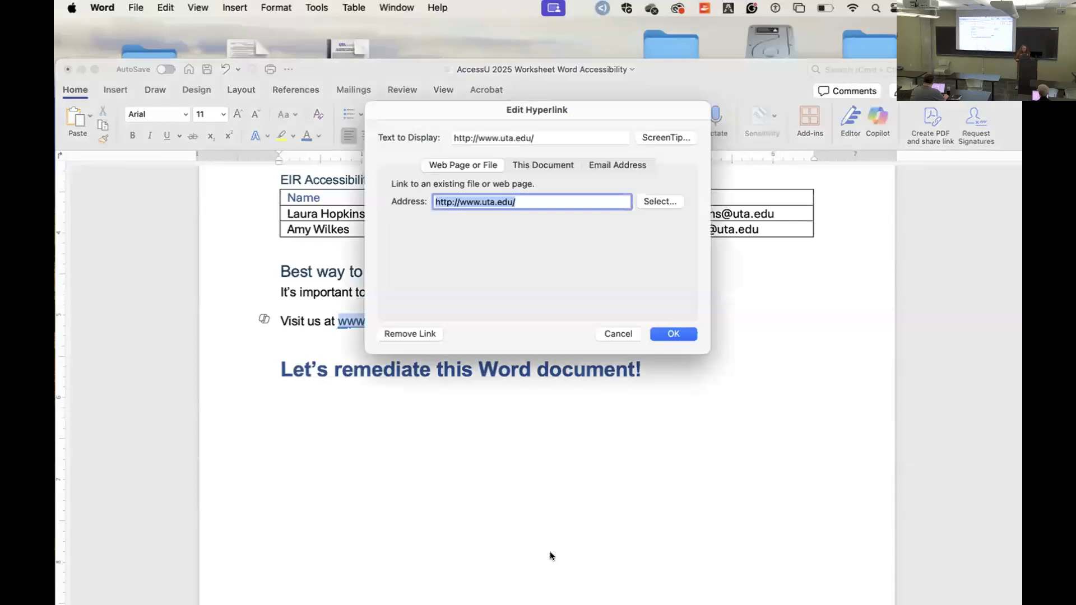
left_click(675, 137)
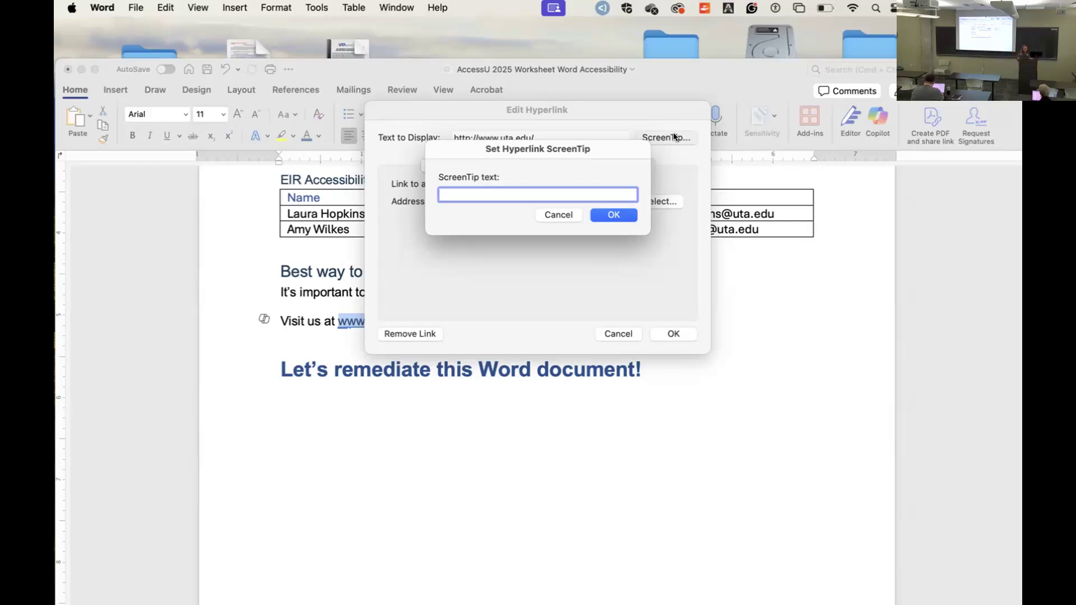
type("Visit UTA")
key("BackSpace")
key("BackSpace")
type("T A")
left_click(599, 219)
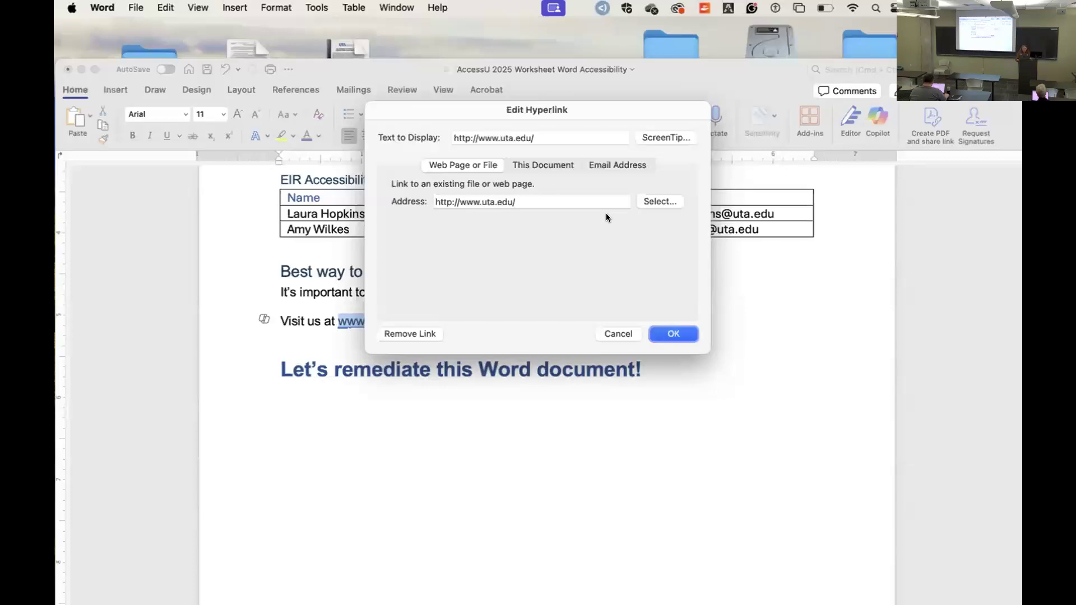
left_click(671, 335)
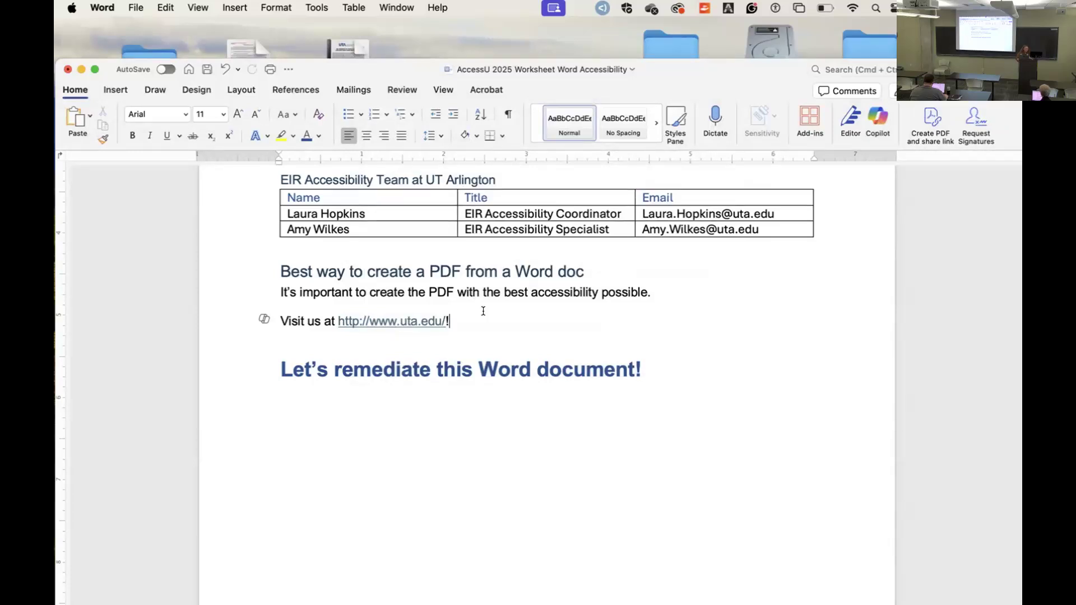
left_click(552, 370)
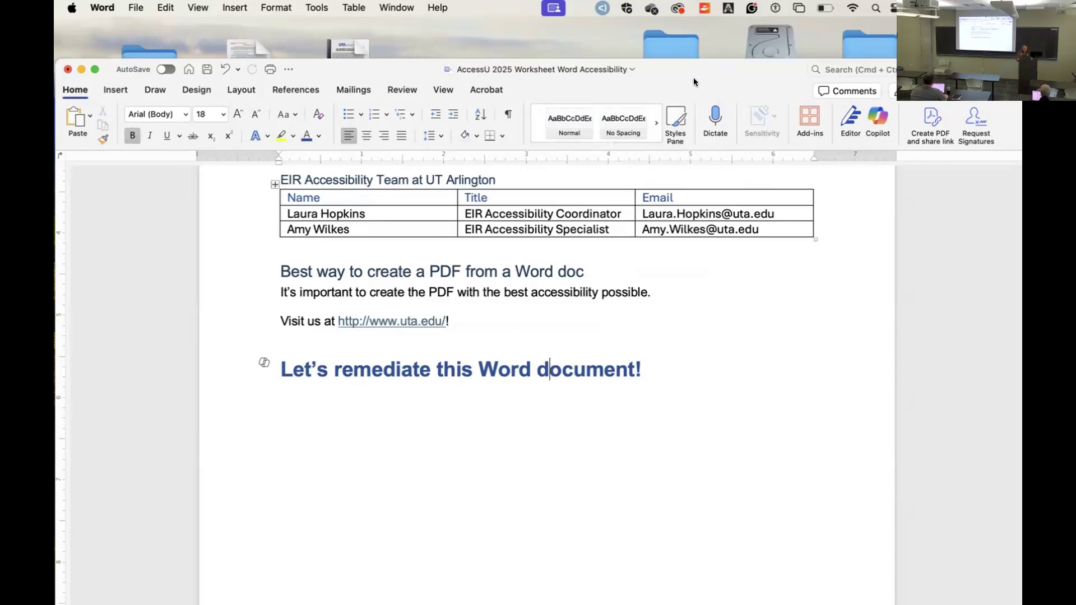
left_click_drag(695, 69, 695, 6)
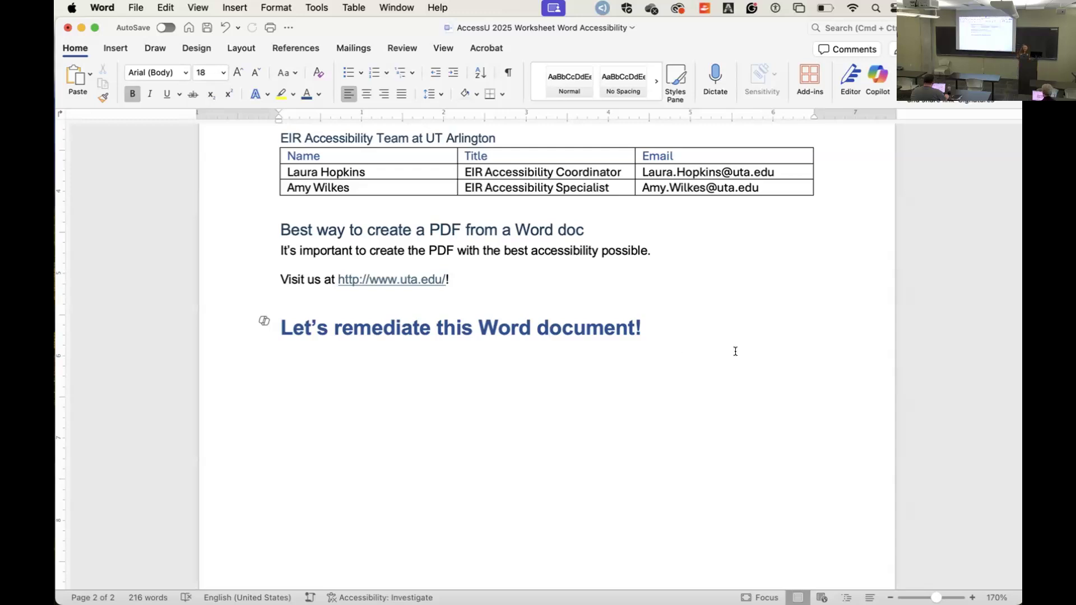
left_click(457, 277)
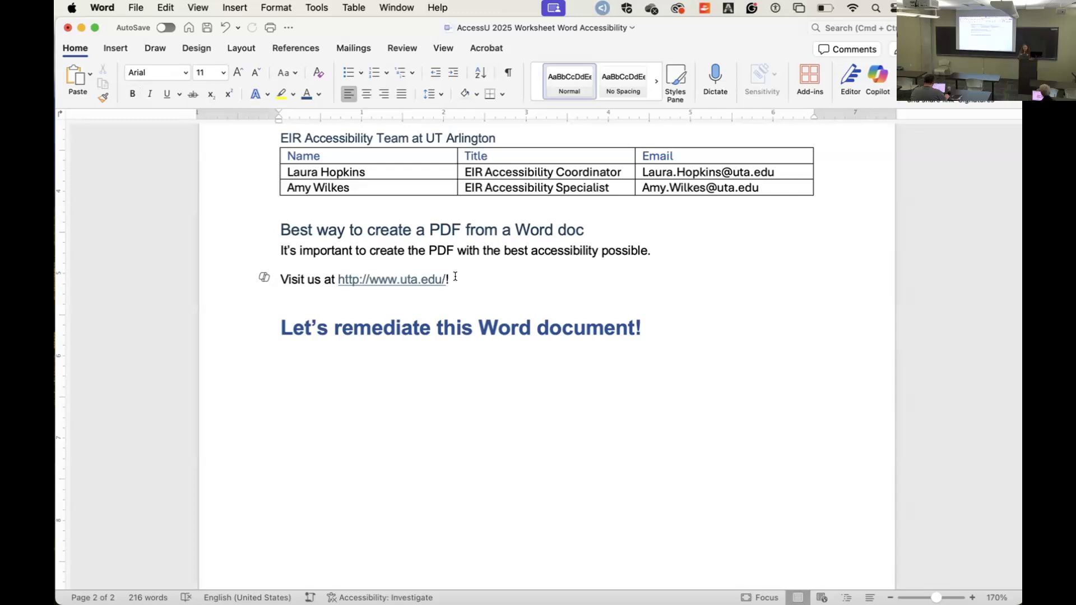
left_click_drag(448, 278, 340, 280)
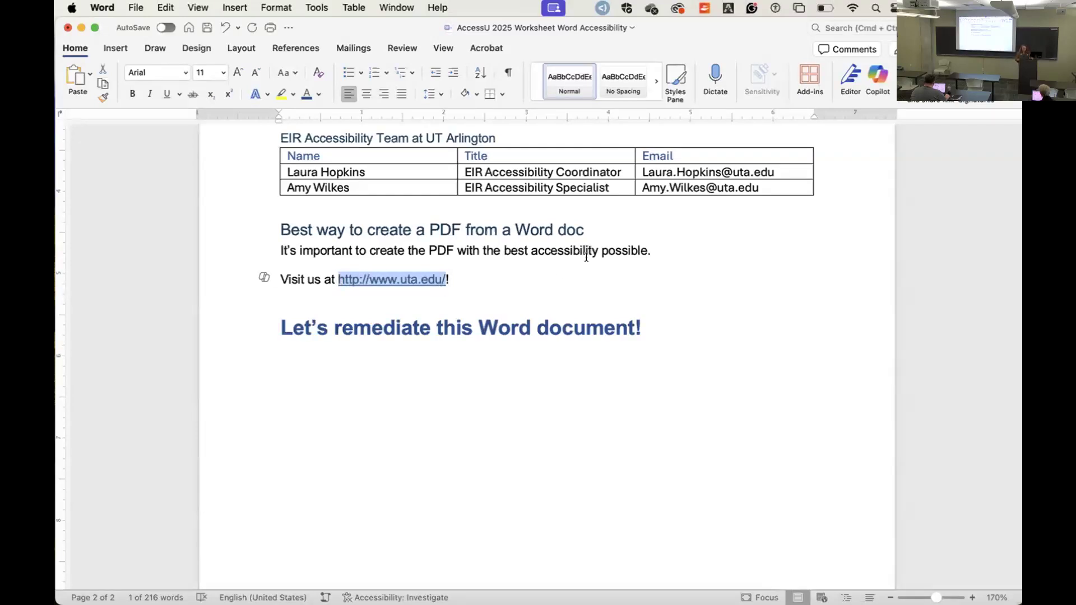
- Add the line "Visit us at uta.edu!" below the heading "Let's remediate this Word document!" and start a new paragraph
left_click(670, 324)
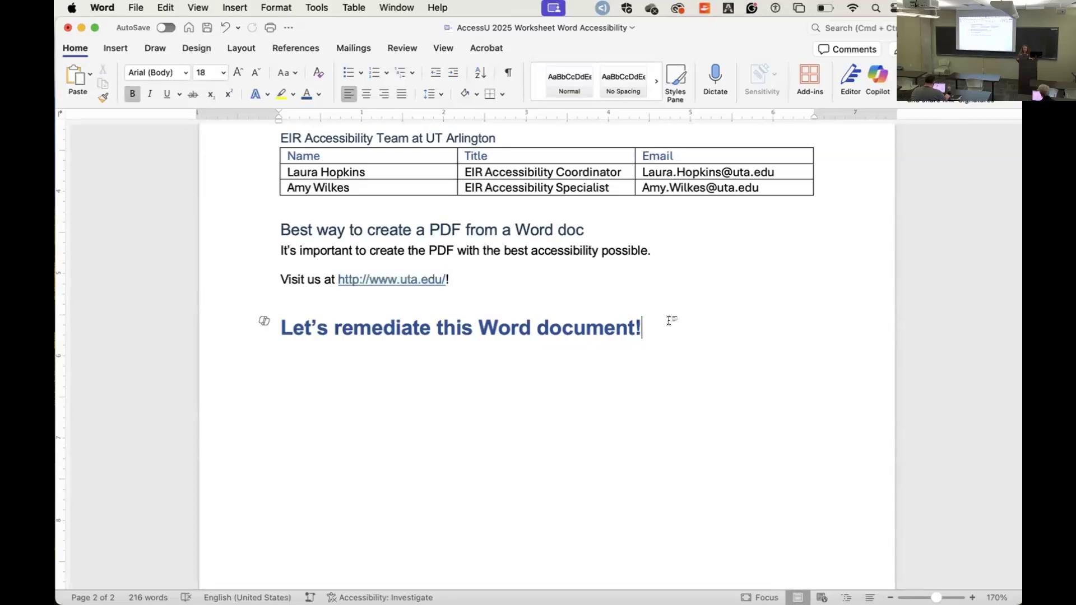
key("Return")
type("Visit us")
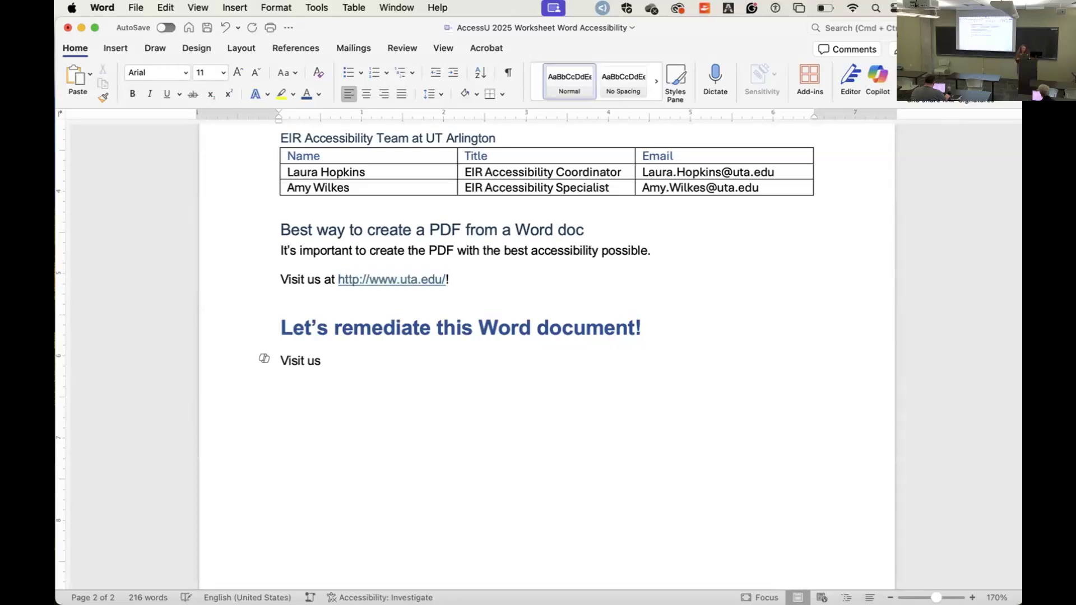
type(" at uta.edu!")
key("Return")
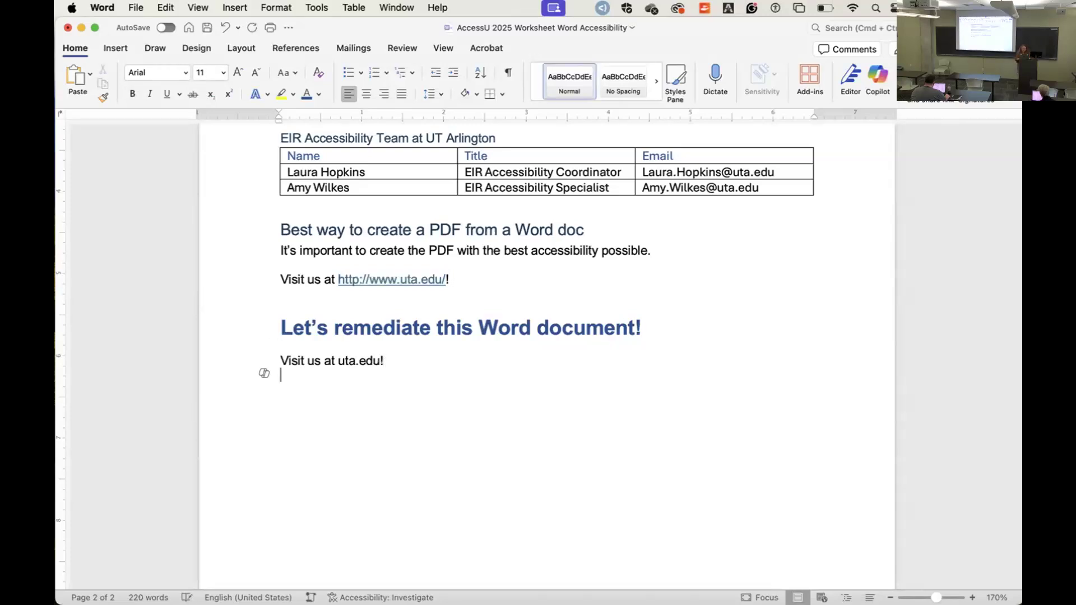
left_click_drag(381, 361, 336, 358)
left_click(351, 360)
left_click_drag(359, 361, 339, 361)
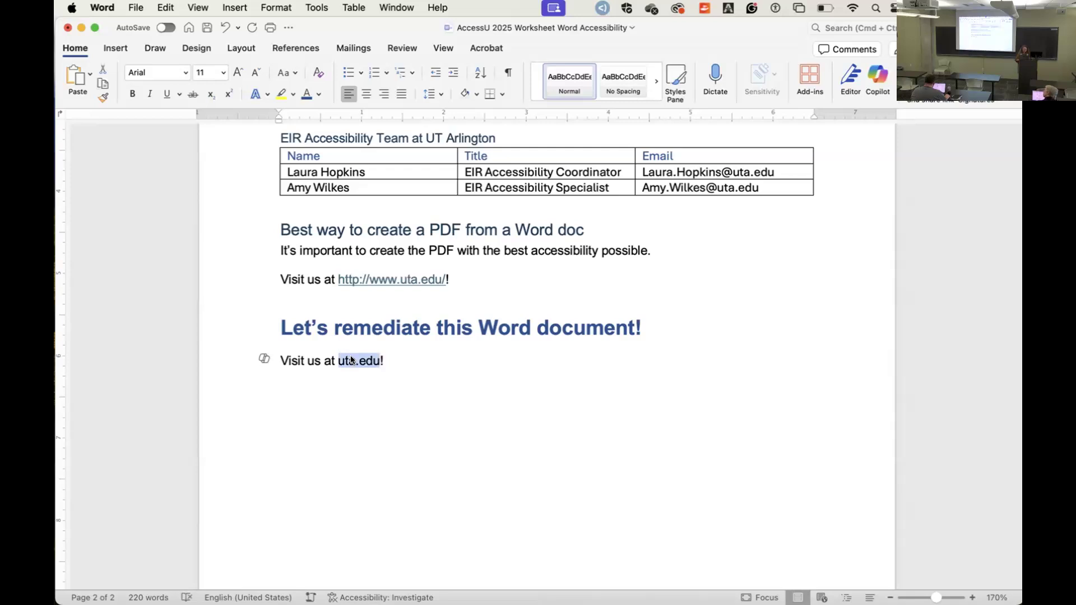
right_click(351, 361)
left_click(384, 550)
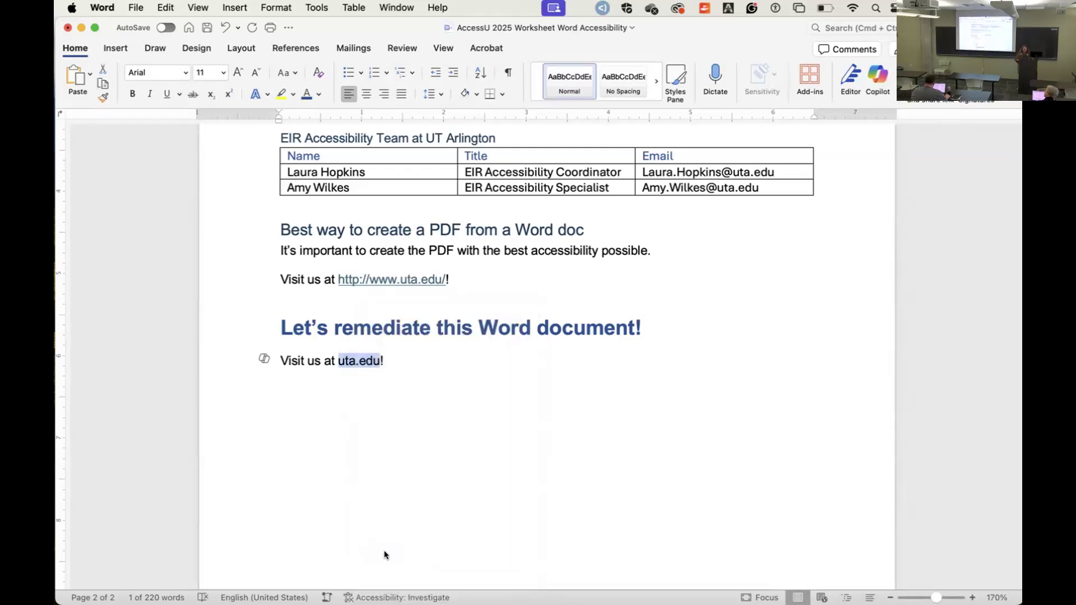
type("h")
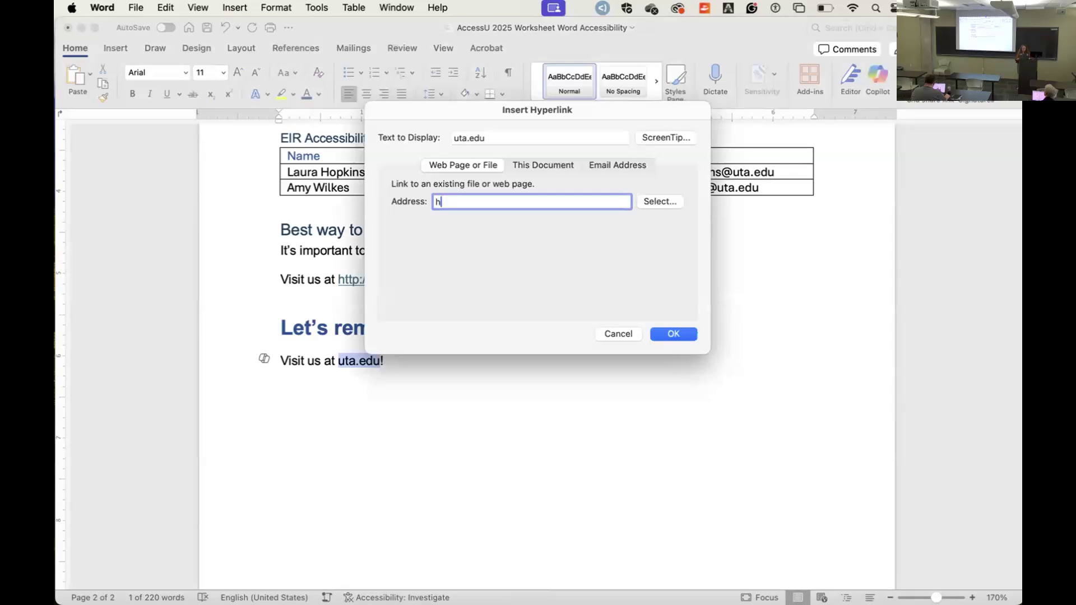
type("ttps://go.uta.edu/eira")
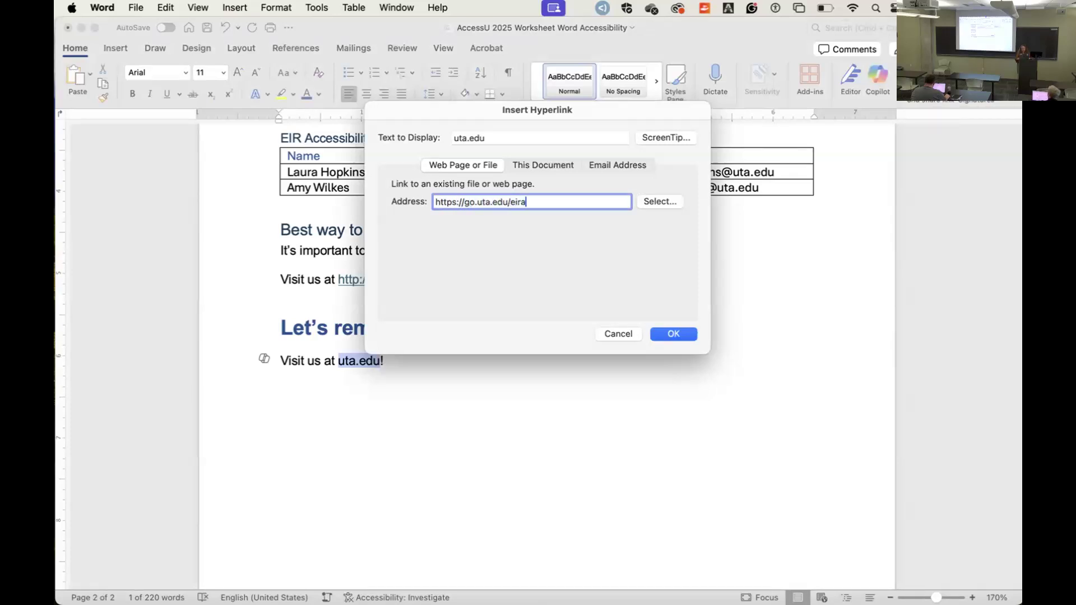
- Add the ScreenTip "Visit us a u t a", keep uta.edu as the display text, and insert the hyperlink
left_click(660, 137)
type("Visit u")
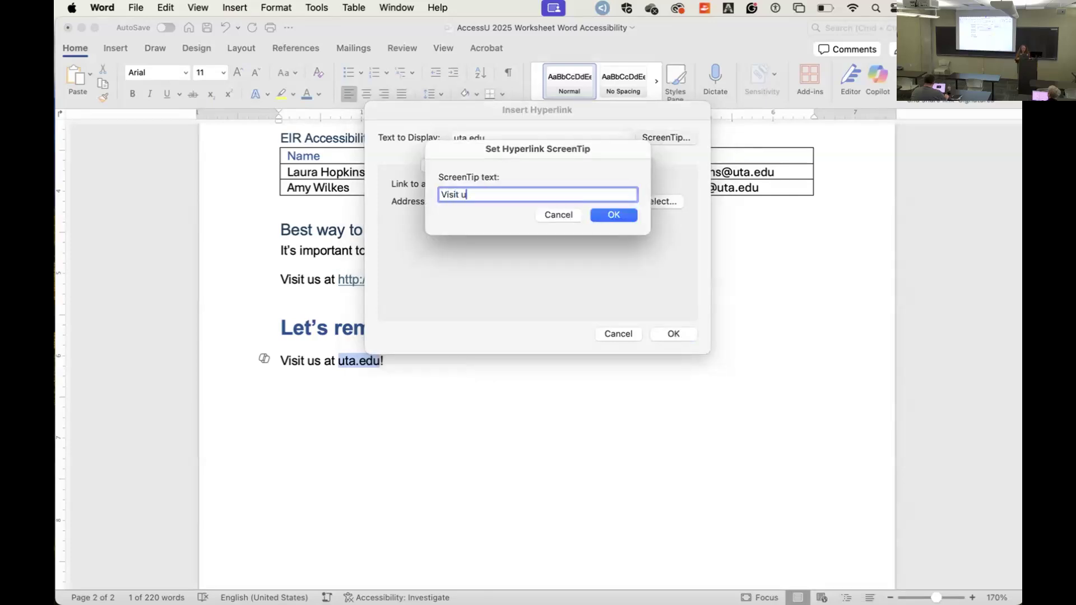
type("s a u t a")
left_click(620, 213)
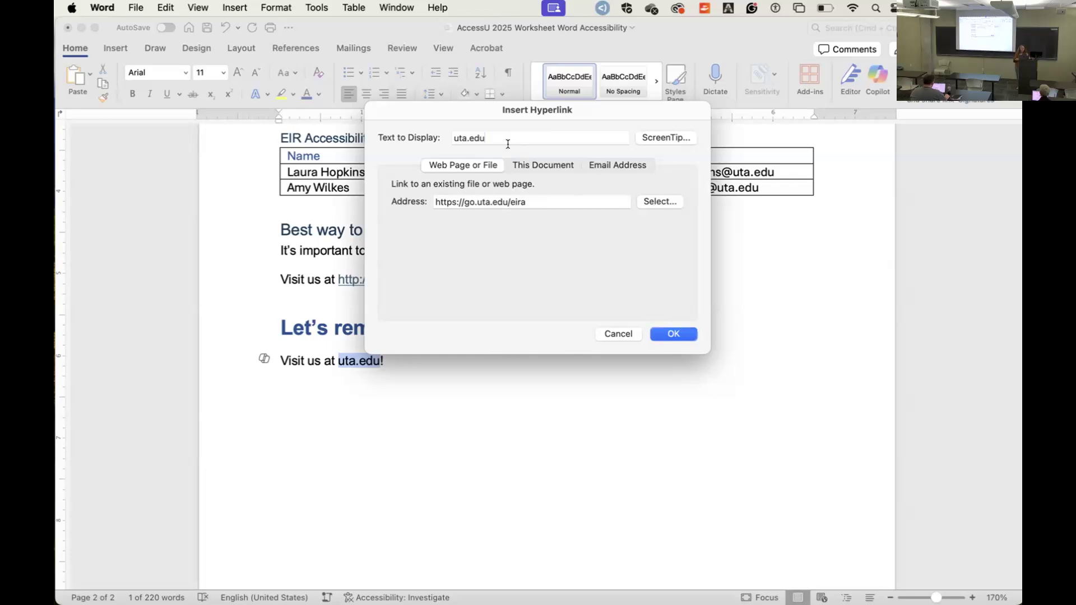
left_click_drag(508, 141, 435, 136)
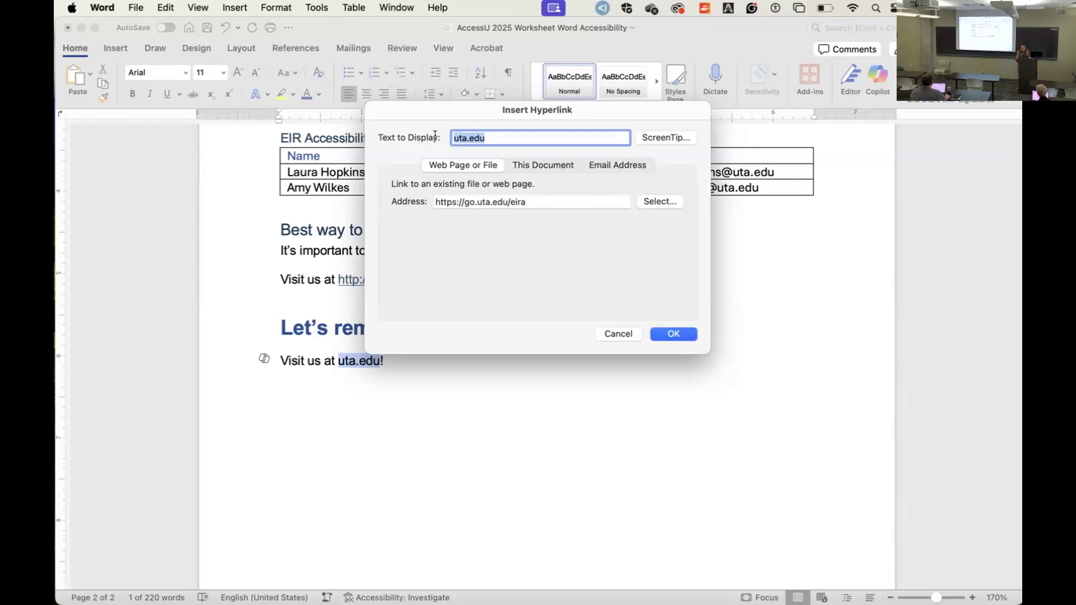
left_click(542, 202)
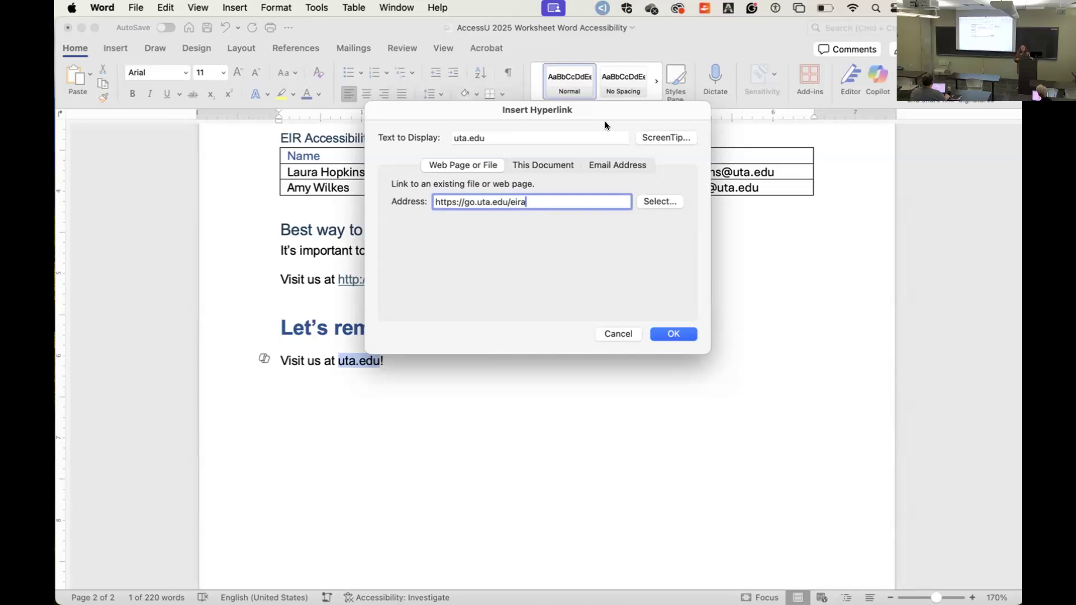
left_click(659, 137)
left_click(598, 213)
left_click(674, 331)
key("Return")
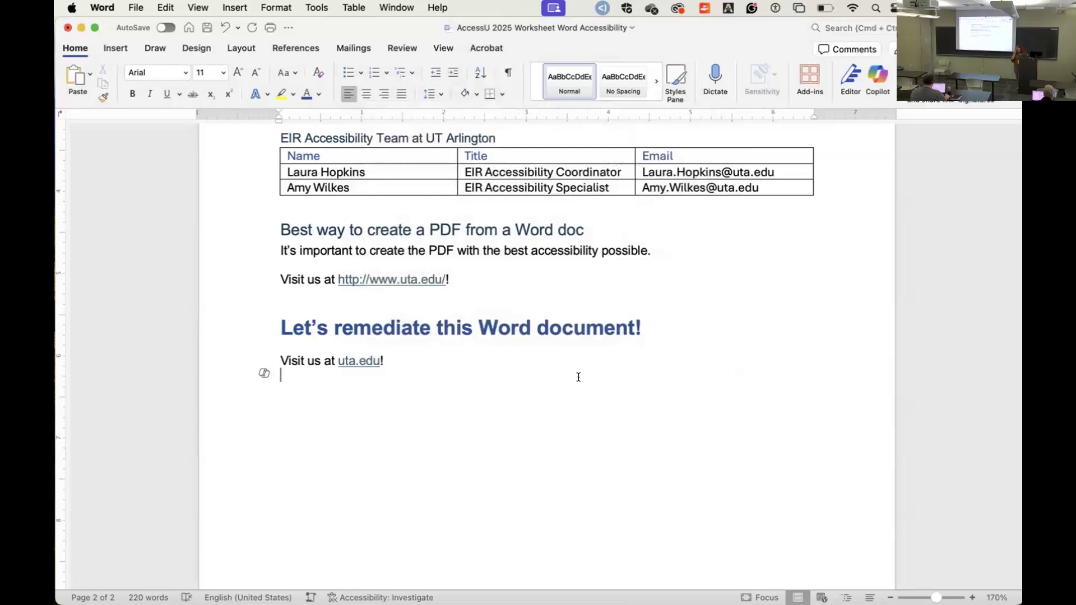
- Reopen the settings of the uta.edu hyperlink, review its display text and address, and accept them as they are
left_click_drag(337, 361, 357, 357)
right_click(357, 356)
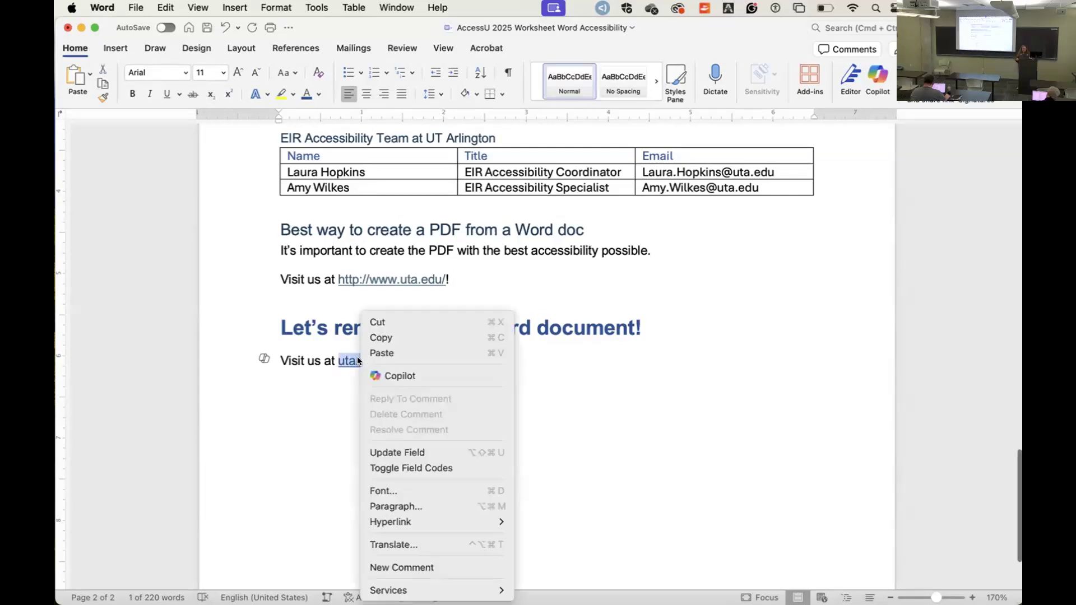
mouse_move(425, 522)
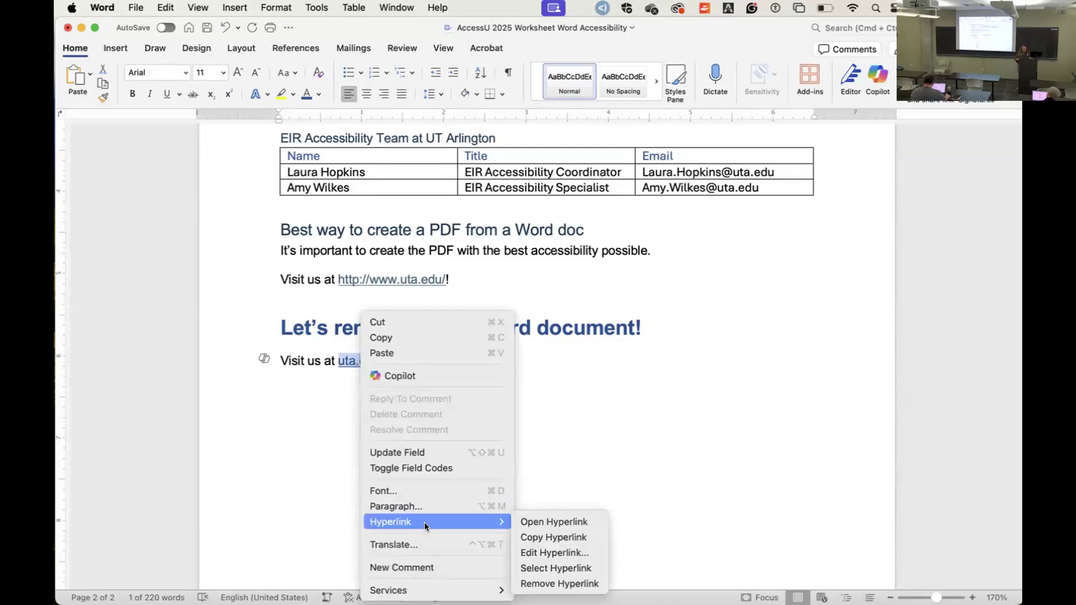
left_click(536, 553)
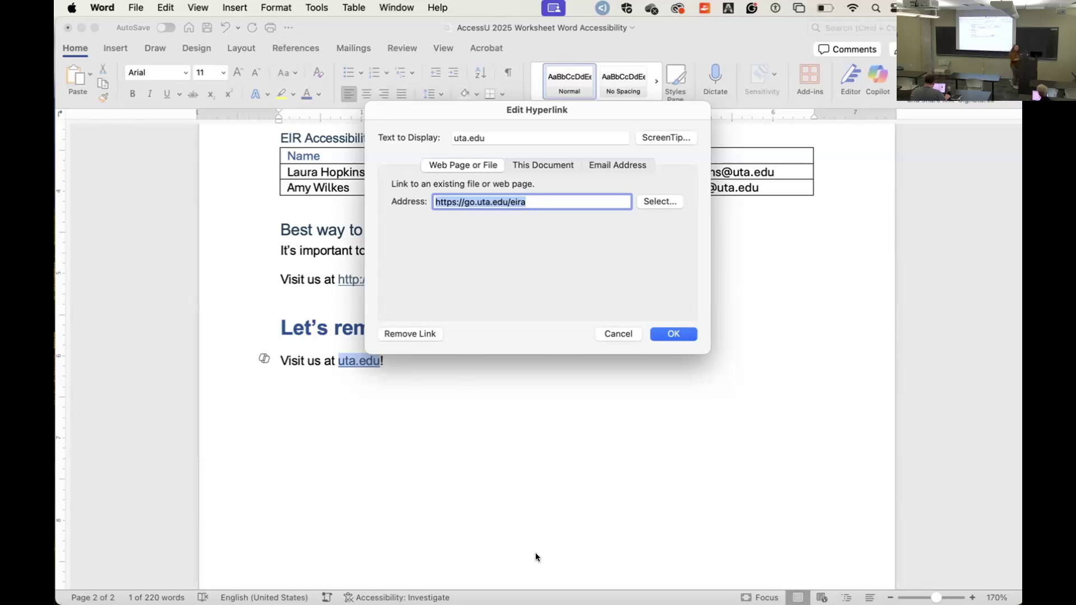
left_click(672, 335)
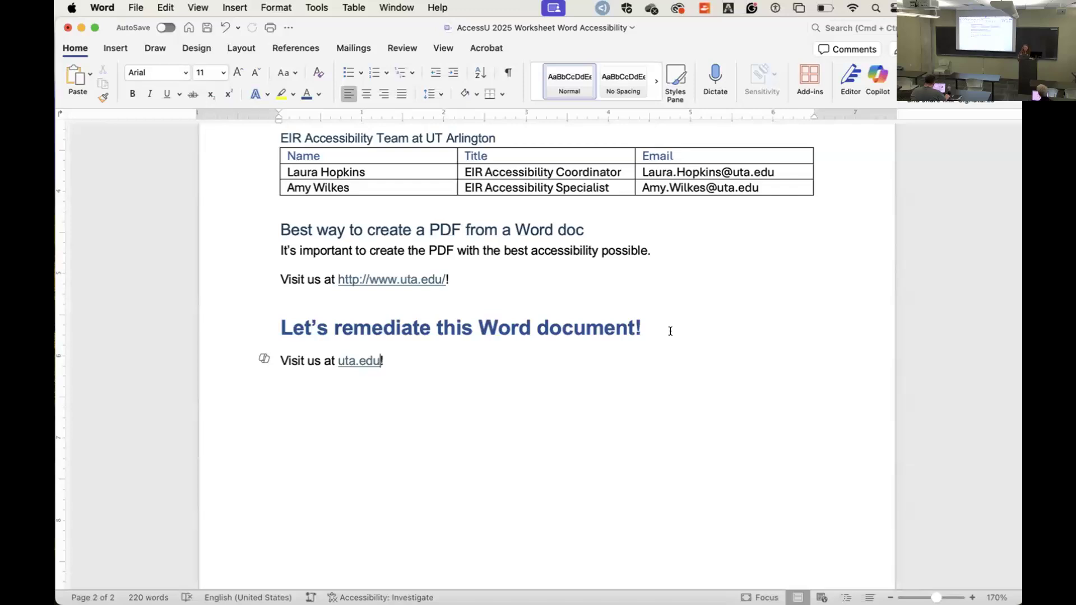
- Run the accessibility check on the document and examine the hard-to-read text contrast issue with its suggested colors
mouse_move(401, 558)
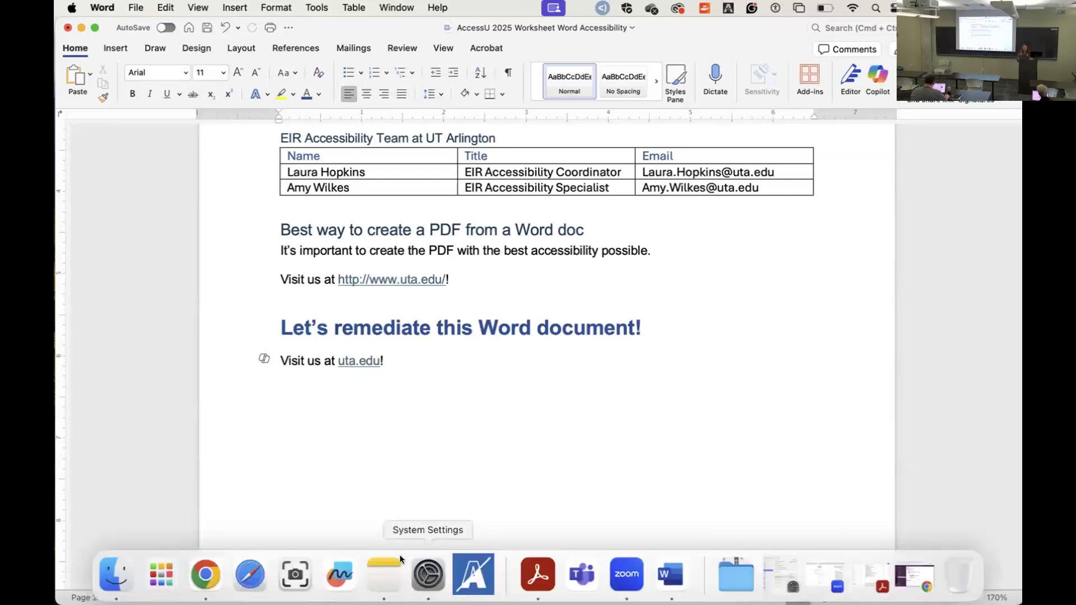
left_click(392, 596)
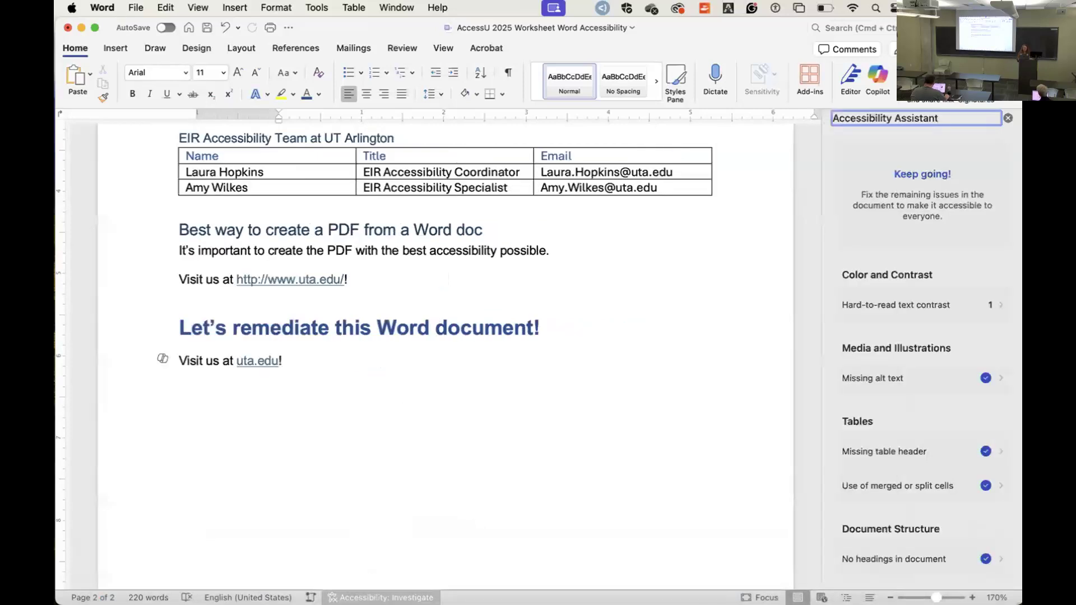
left_click(873, 304)
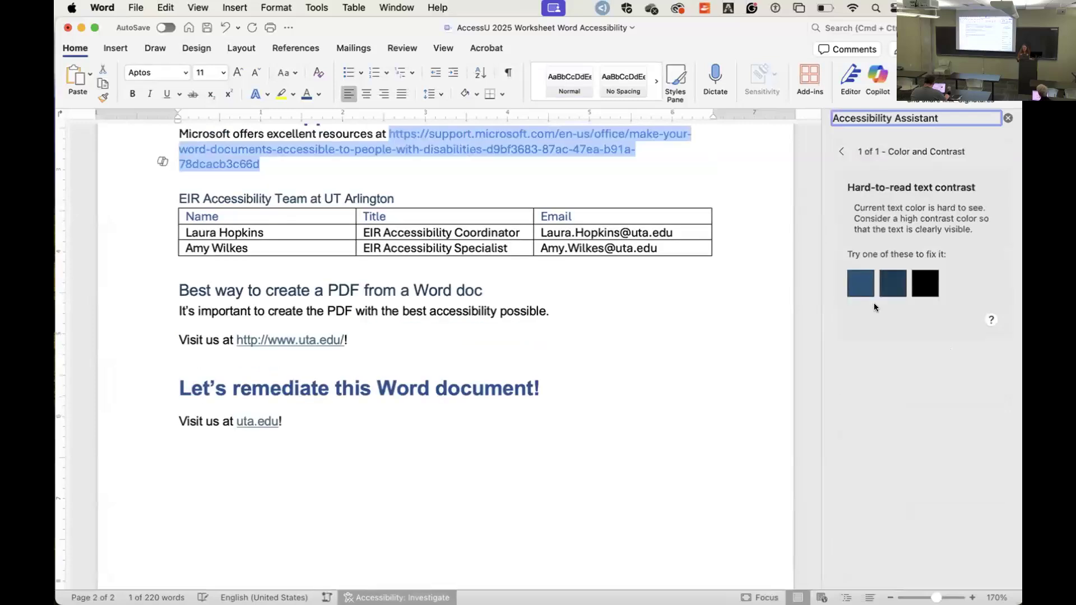
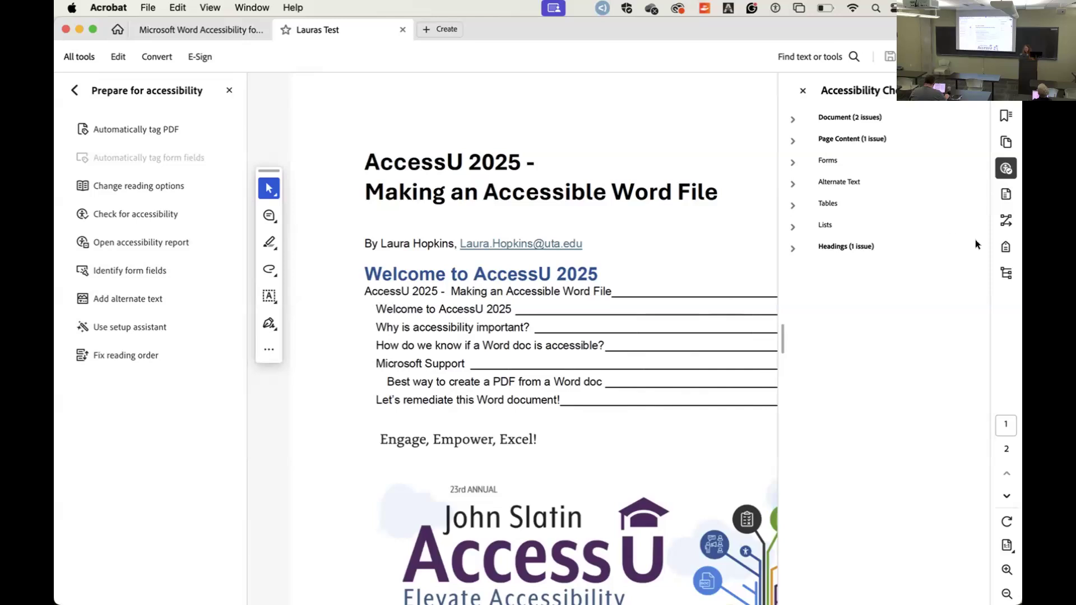
- Show the PDF's accessibility tags, locate the content of the H1 and first H2 tags, and expand the TOC tag
left_click(1006, 246)
left_click(846, 159)
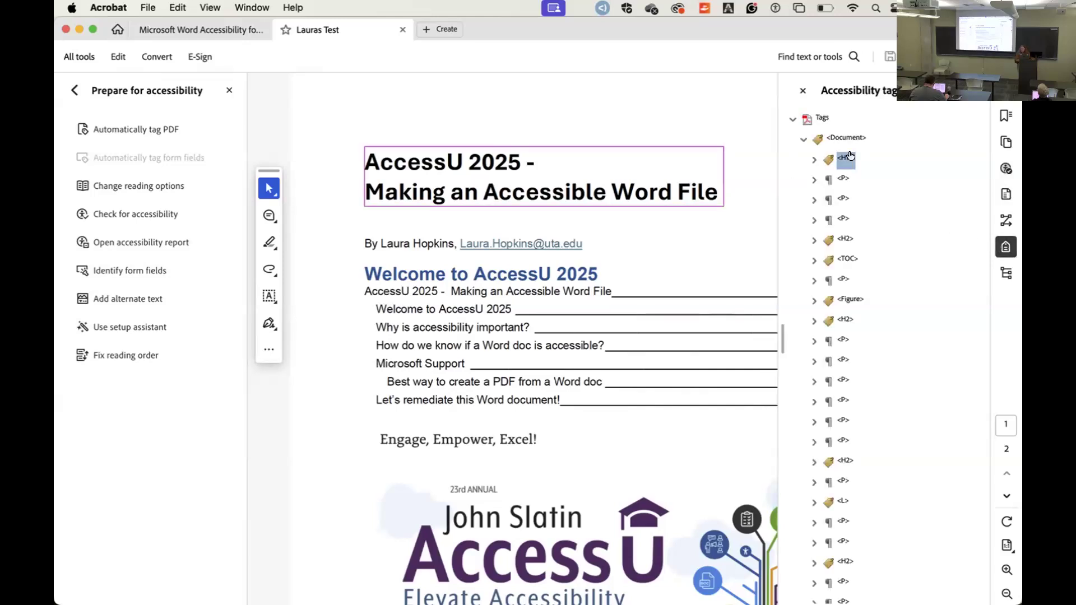
left_click(846, 239)
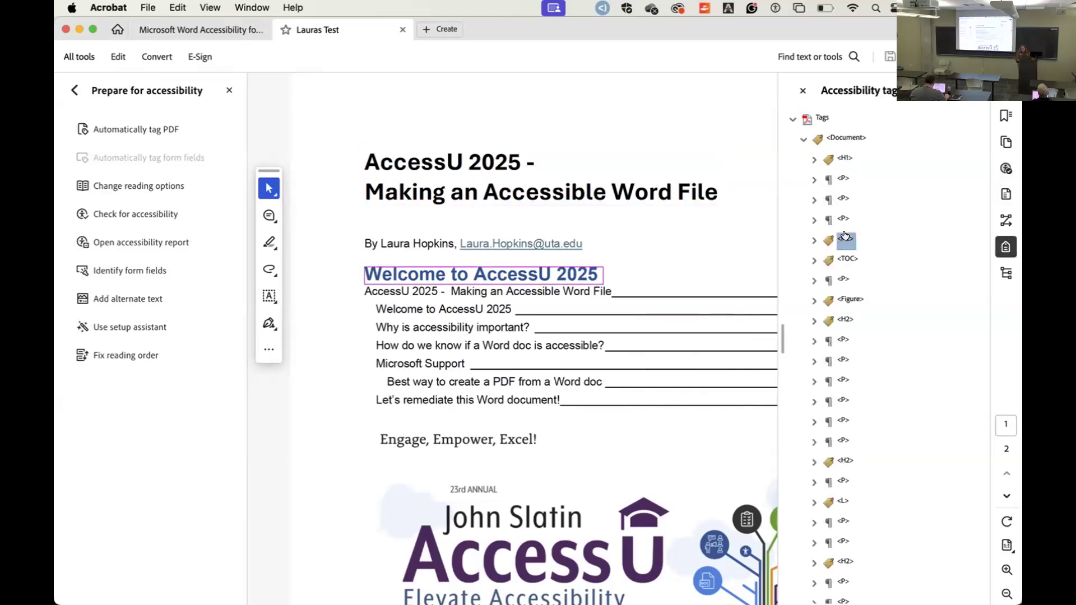
left_click(814, 260)
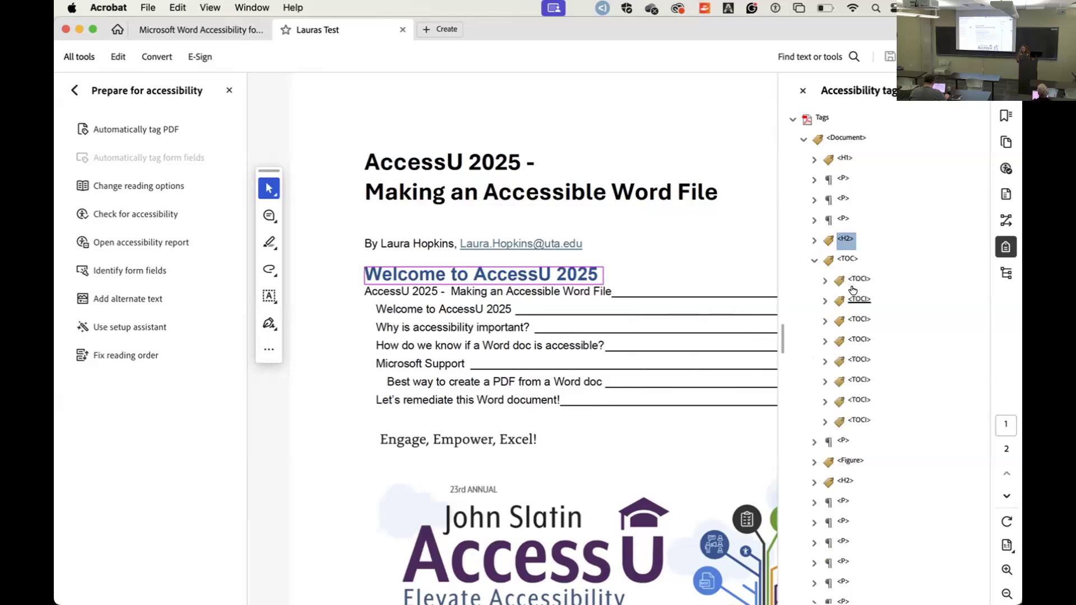
- Check the Figure tag and the two H2 tags after it against the content they mark on the page
scroll(863, 421, "down", 5)
left_click(850, 225)
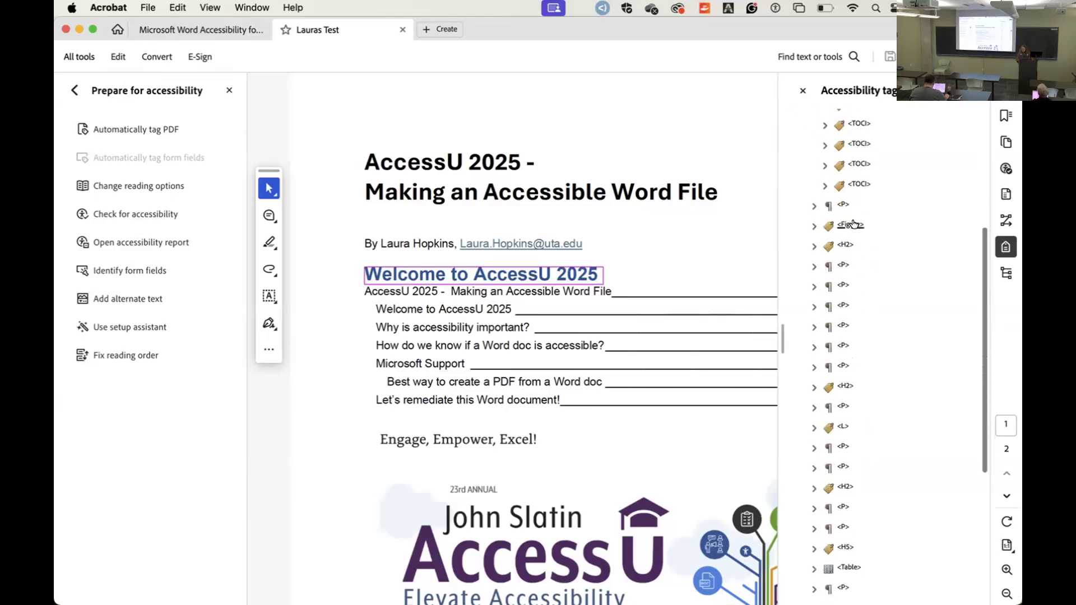
left_click(846, 247)
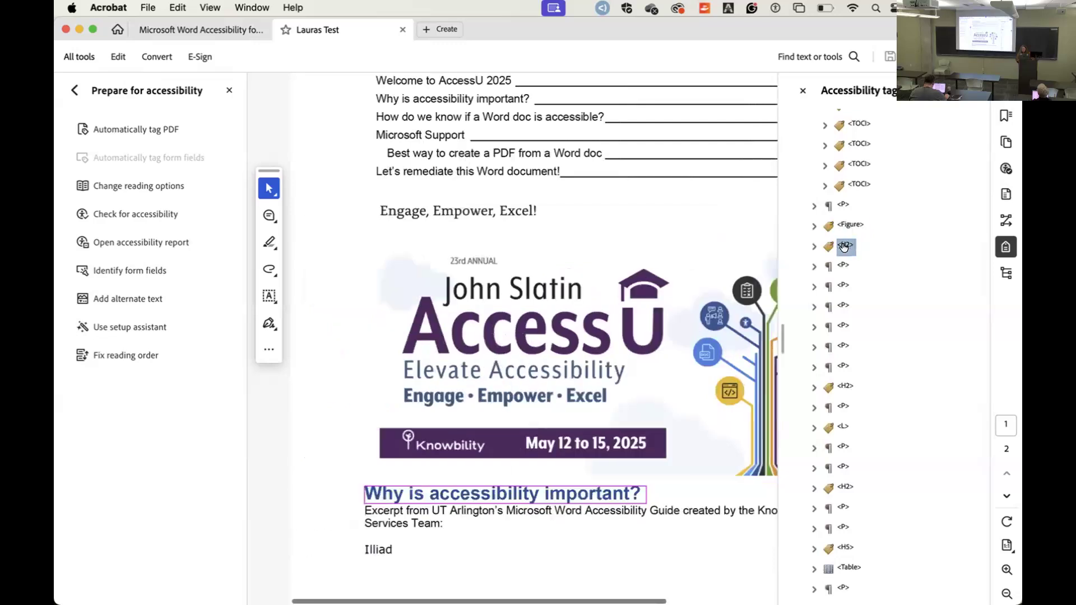
left_click(846, 387)
- Locate the Table tag and expand its THead, TBody and first body row to examine the header and data cell tags
scroll(850, 336, "down", 5)
left_click(849, 308)
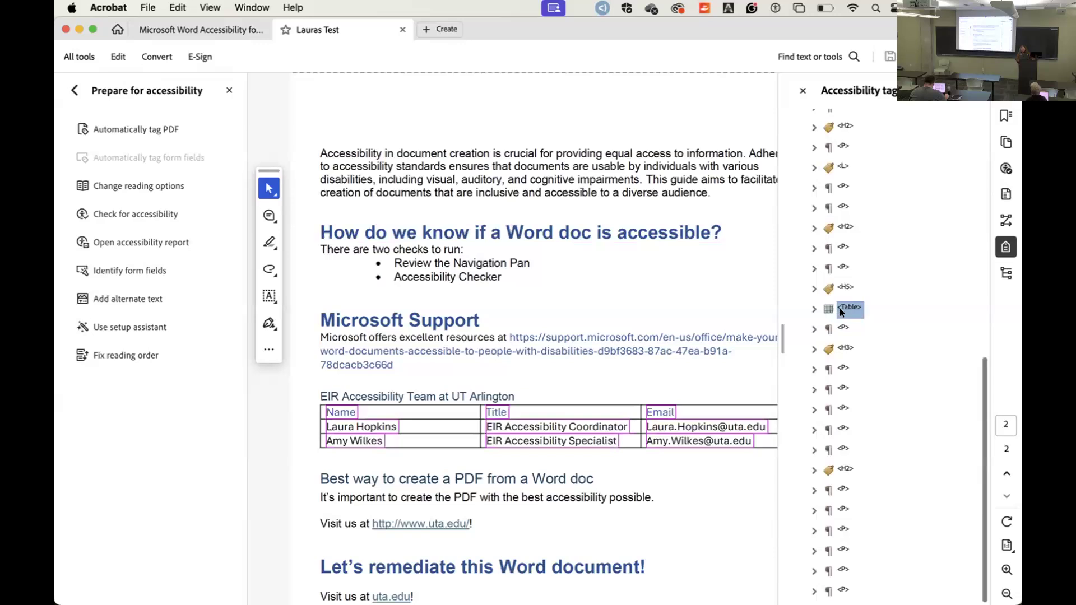
left_click(814, 309)
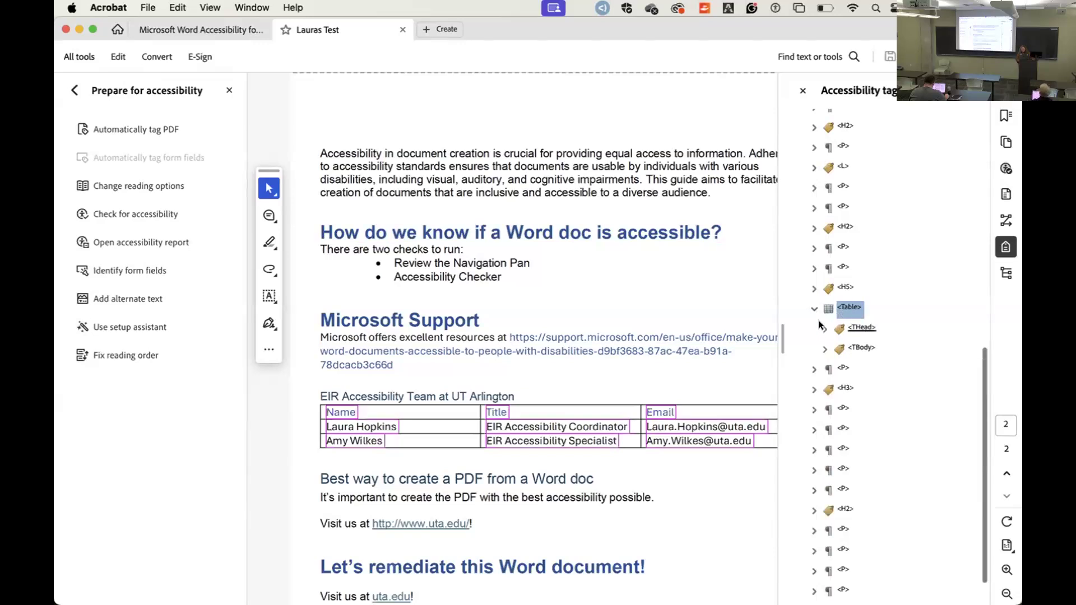
left_click(825, 329)
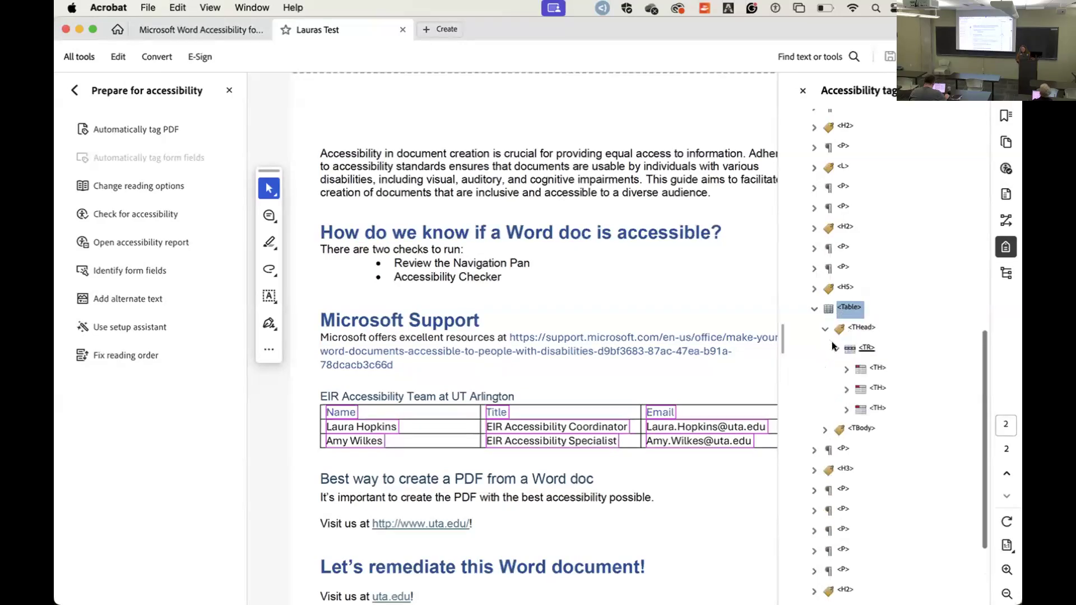
left_click(825, 430)
left_click(836, 450)
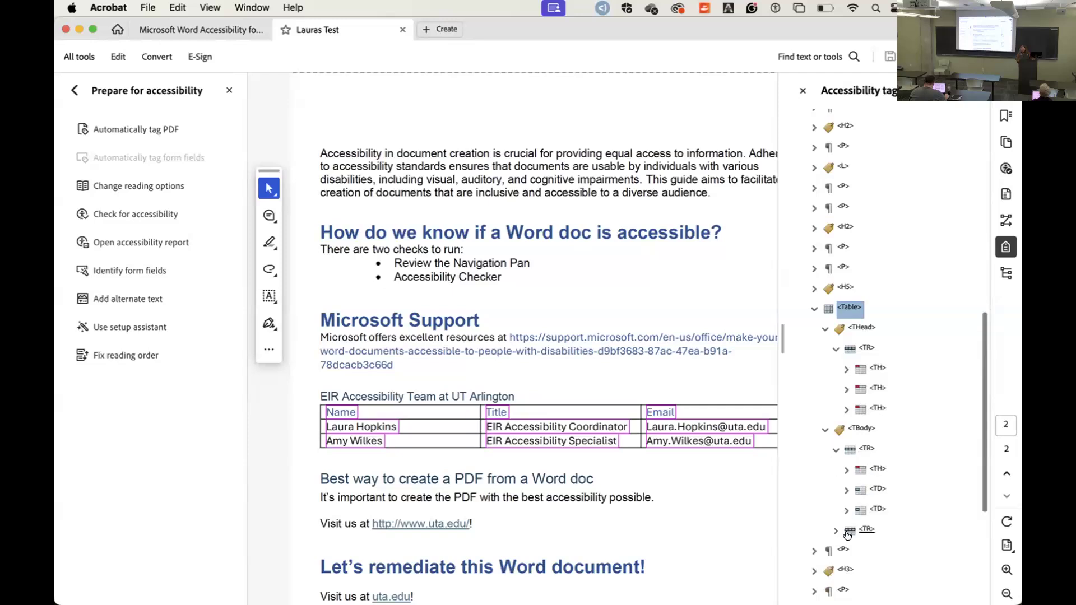
- Step through the tags after the table to the "Visit us at" paragraph and expand it and its Link tag
scroll(846, 500, "down", 5)
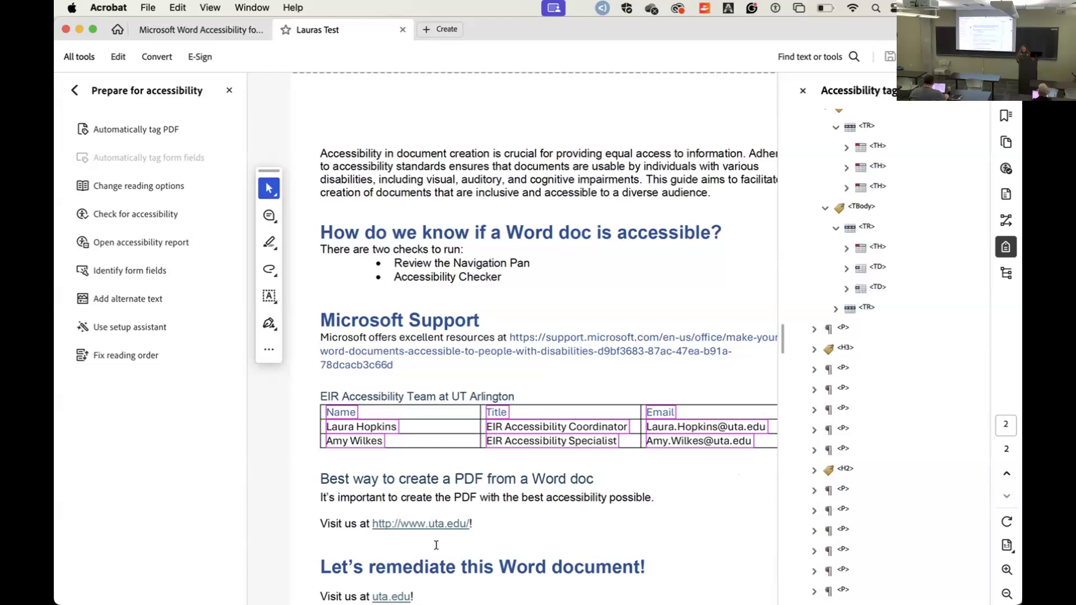
left_click(843, 329)
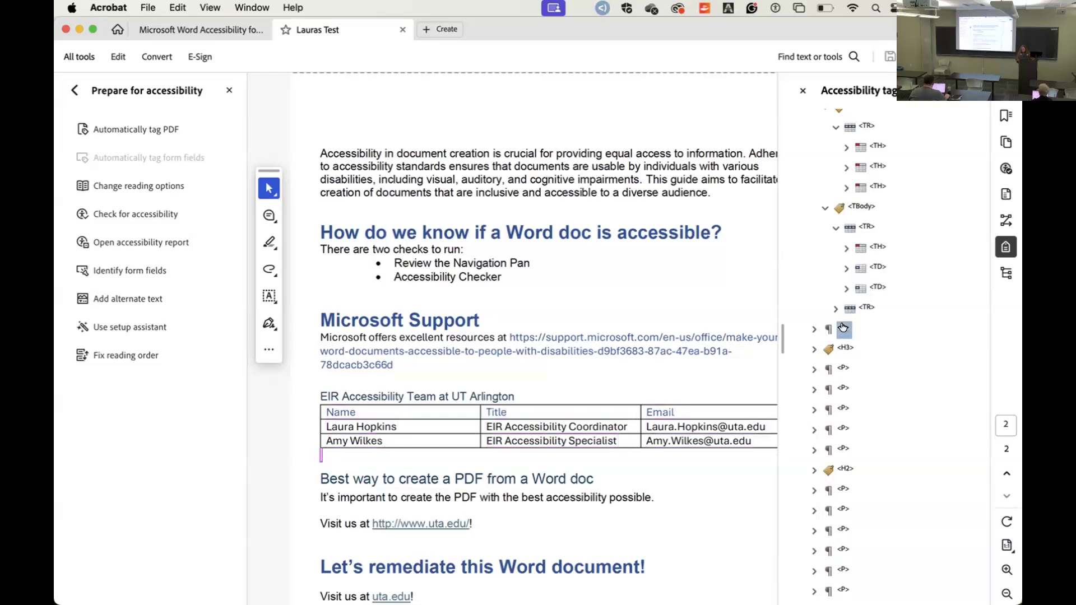
key("Down")
key("Down")
key("Down")
key("Down")
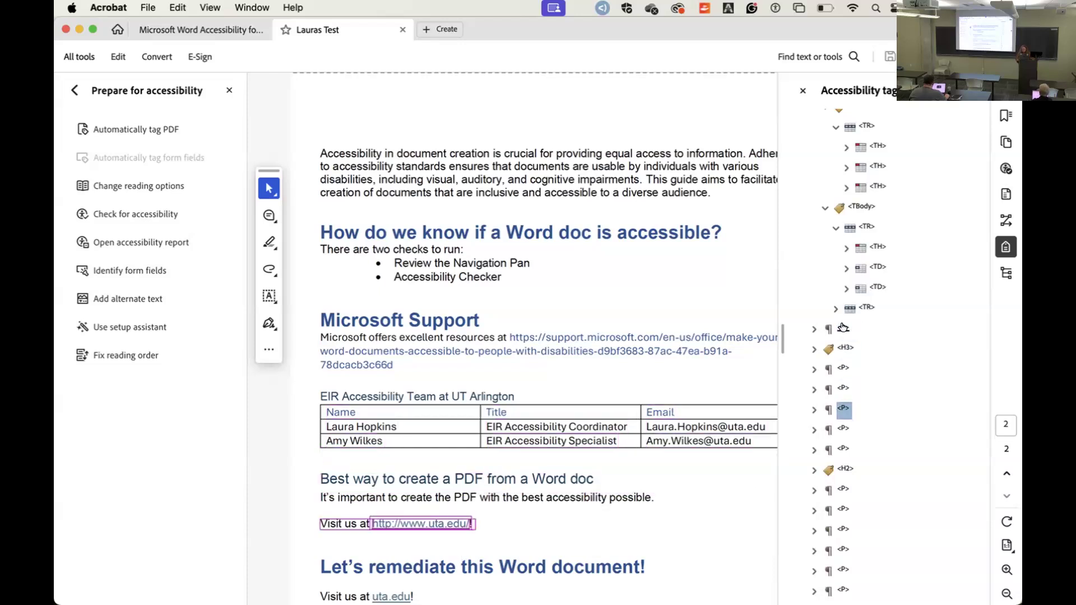
left_click(814, 410)
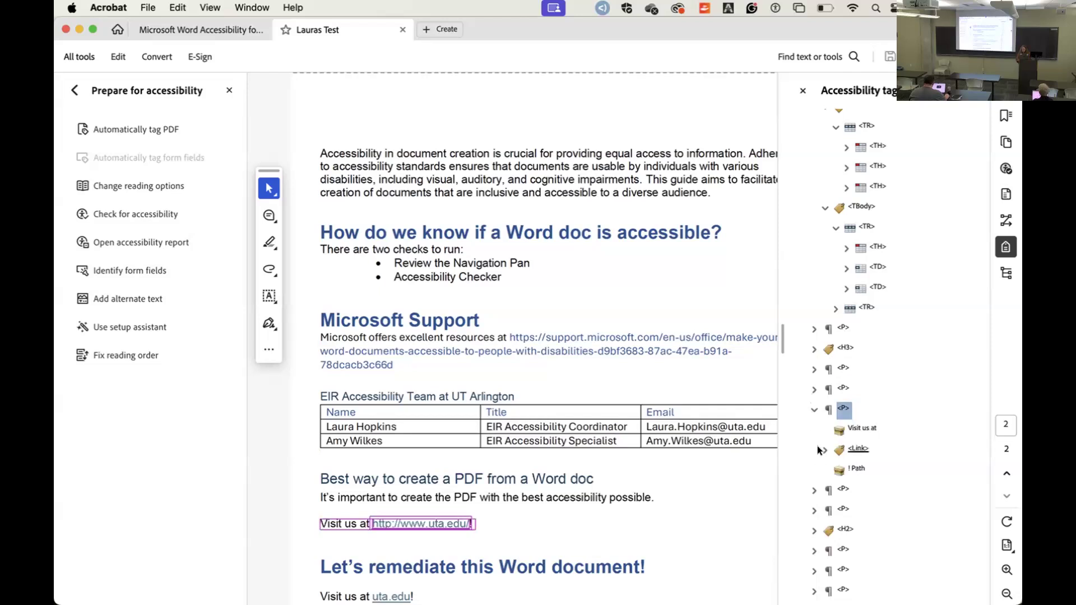
left_click(818, 449)
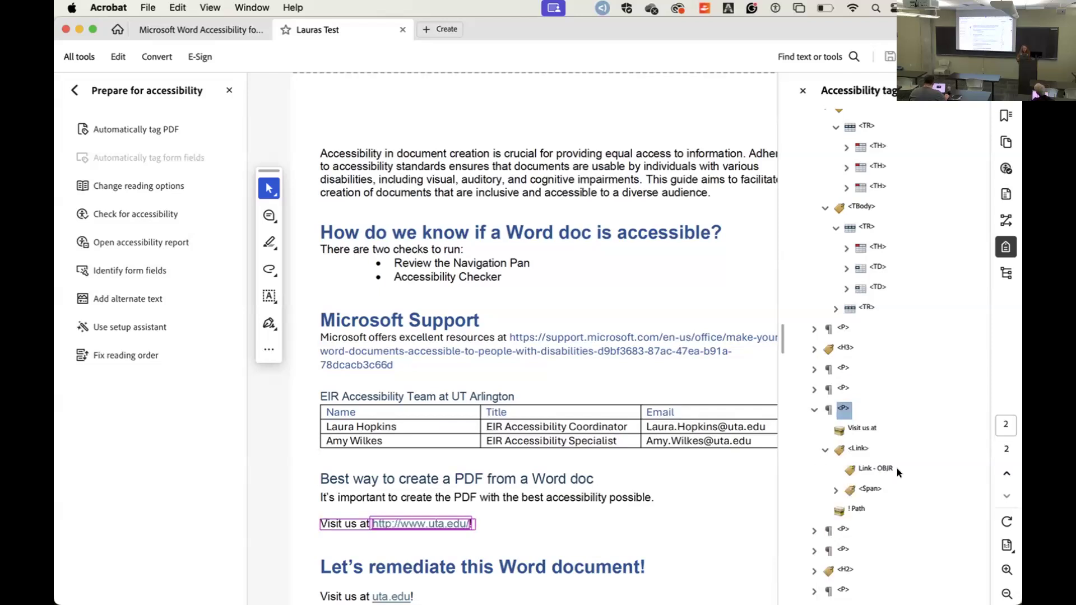